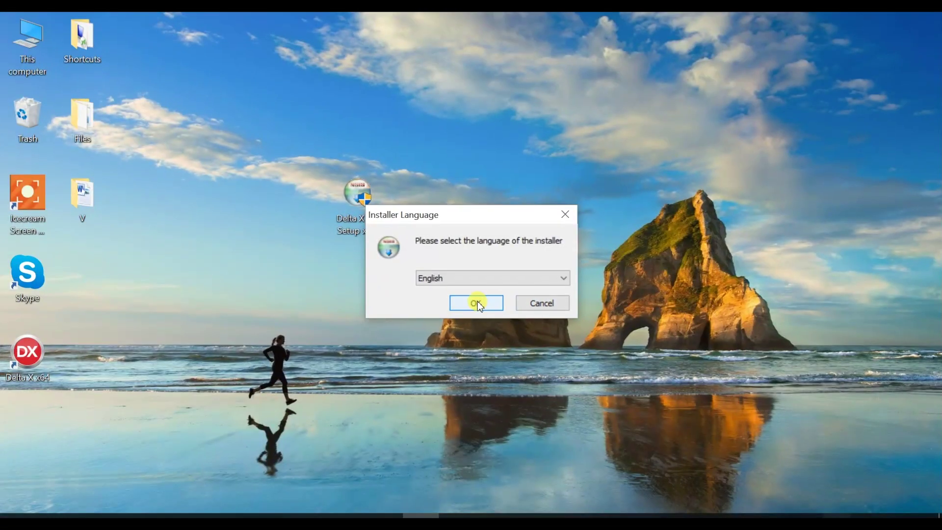
Install Delta X 1.2 x64 in English with default folders, desktop shortcut and drivers
{"action": "left_click", "coordinate": [476, 303]}
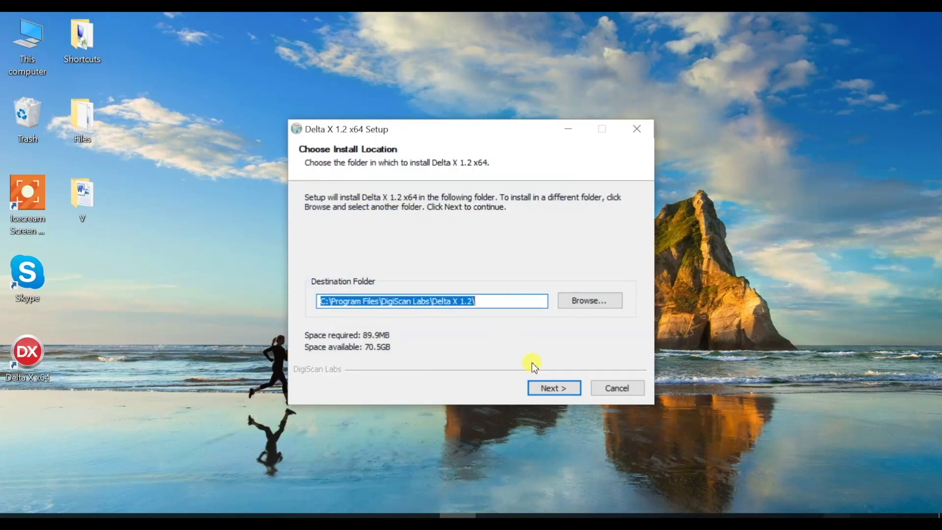
{"action": "left_click", "coordinate": [543, 389]}
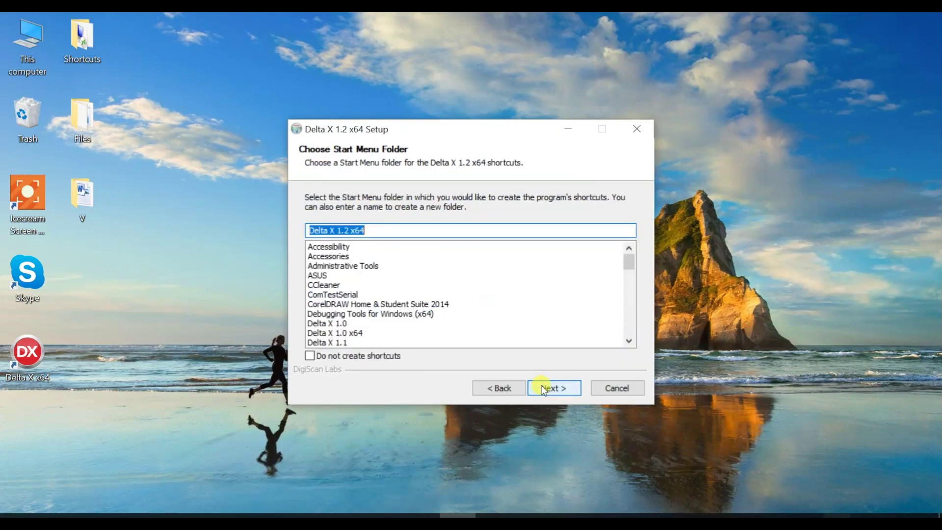
{"action": "left_click", "coordinate": [543, 388]}
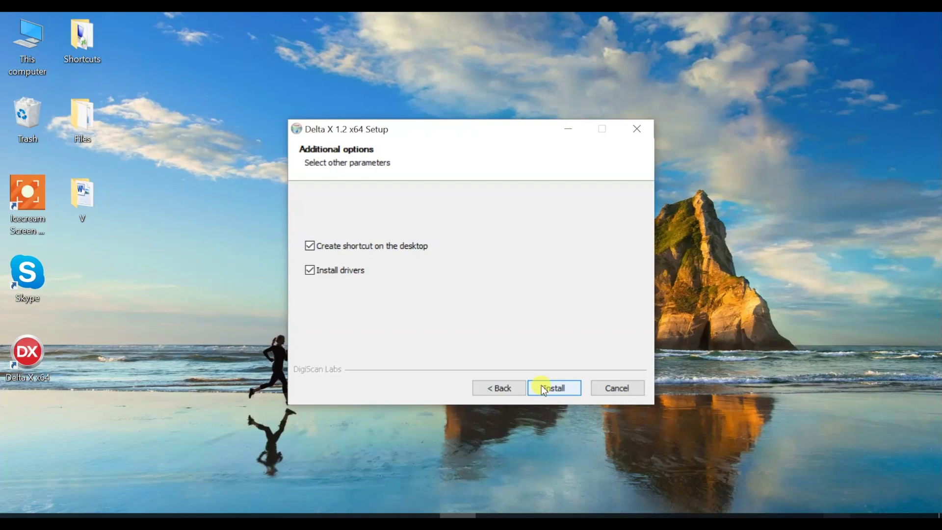
{"action": "left_click", "coordinate": [541, 387]}
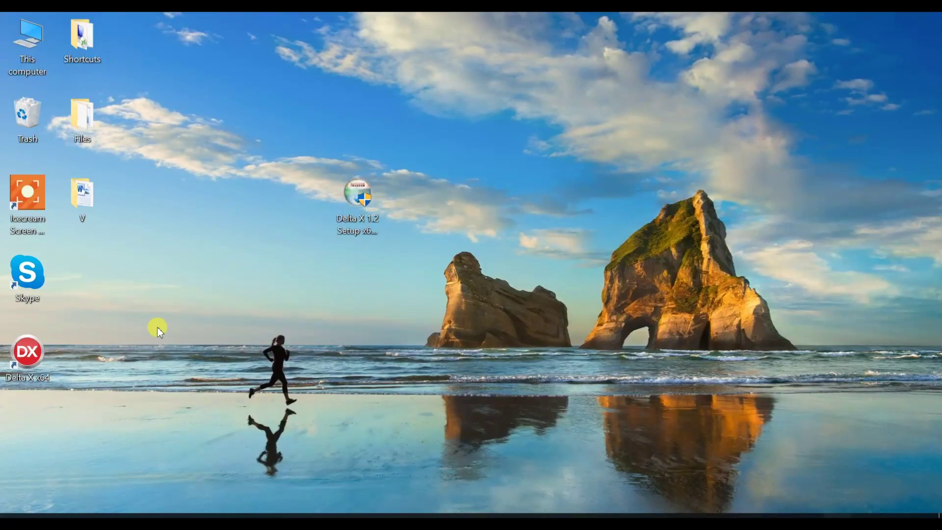
Launch Delta X and calibrate the BB60 device with the antenna disconnected
{"action": "double_click", "coordinate": [28, 351]}
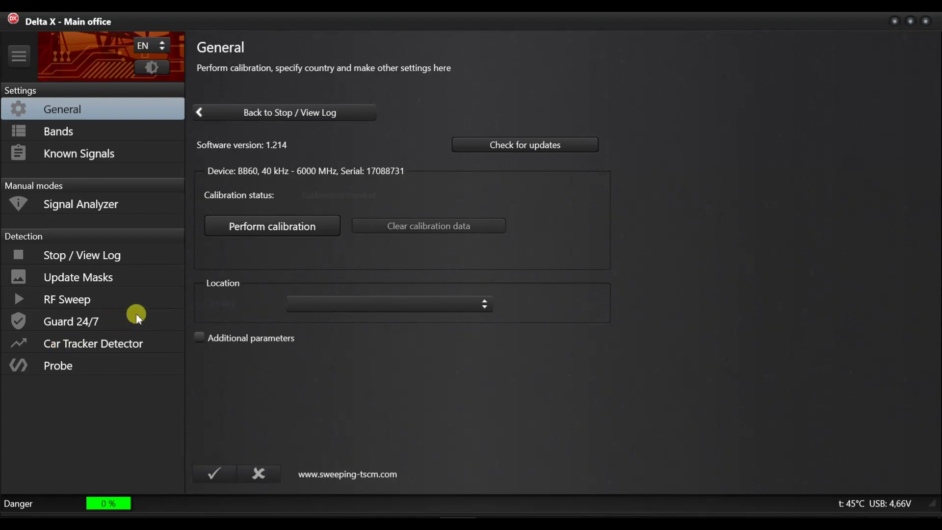
{"action": "left_click", "coordinate": [266, 230]}
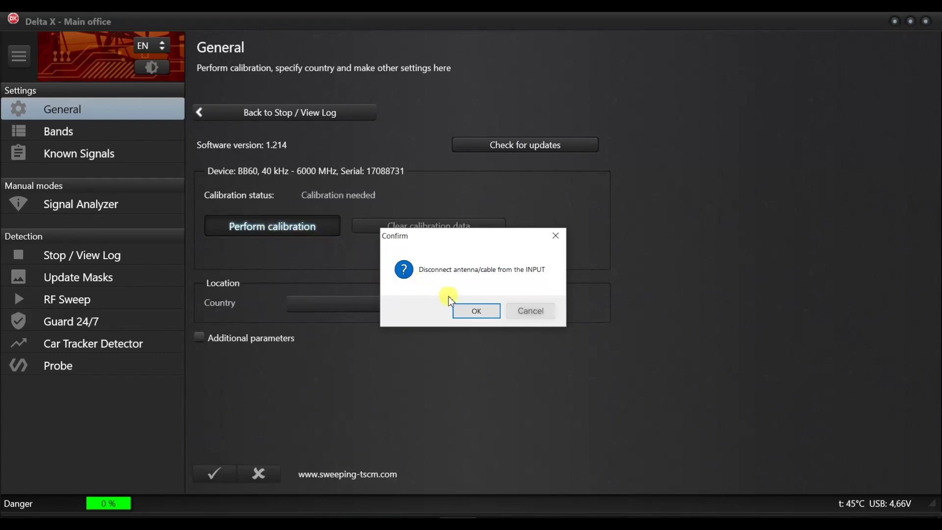
{"action": "left_click", "coordinate": [463, 312]}
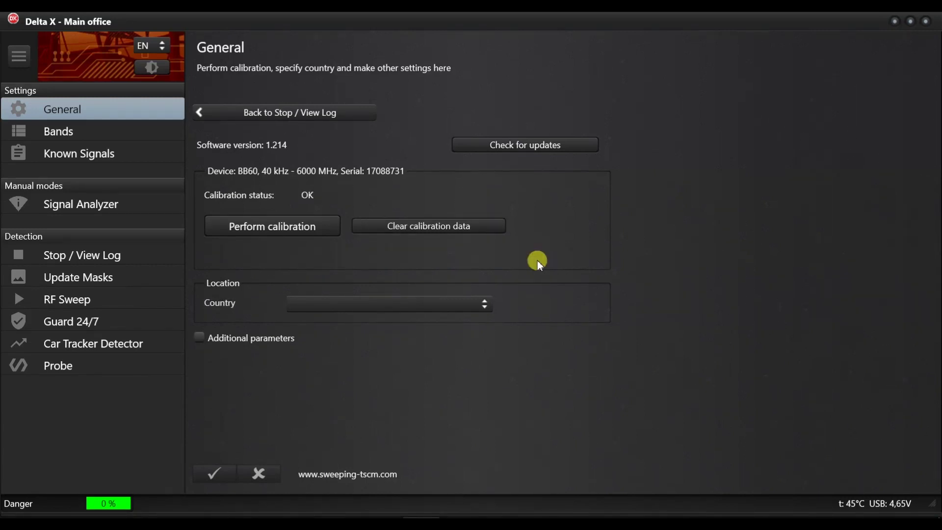
Set the country to United States, accepting the band overwrite and Known Signals clearing
{"action": "left_click", "coordinate": [481, 302]}
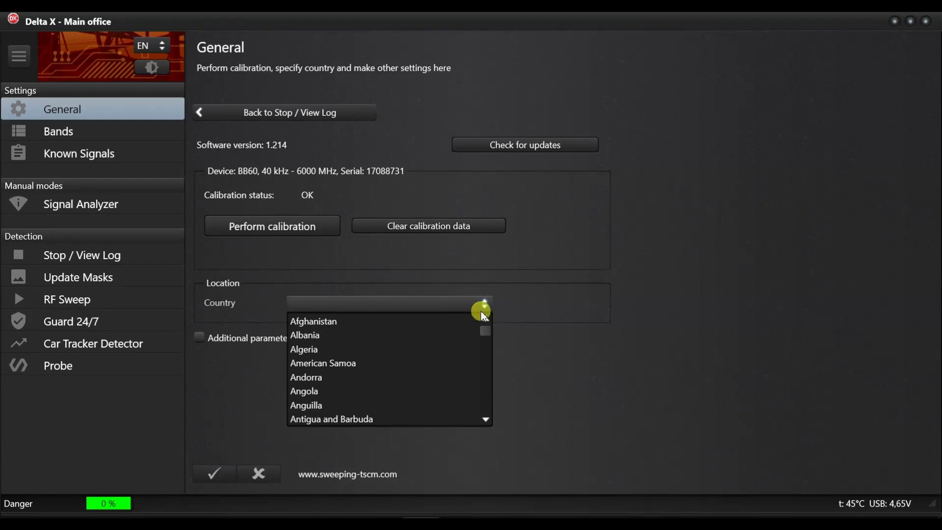
{"action": "left_click_drag", "start_coordinate": [485, 331], "coordinate": [486, 404]}
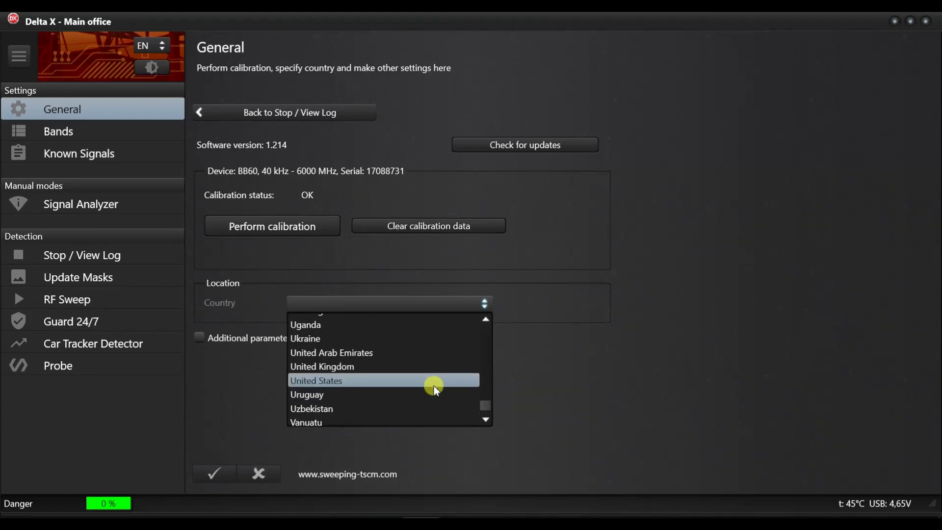
{"action": "left_click", "coordinate": [432, 382]}
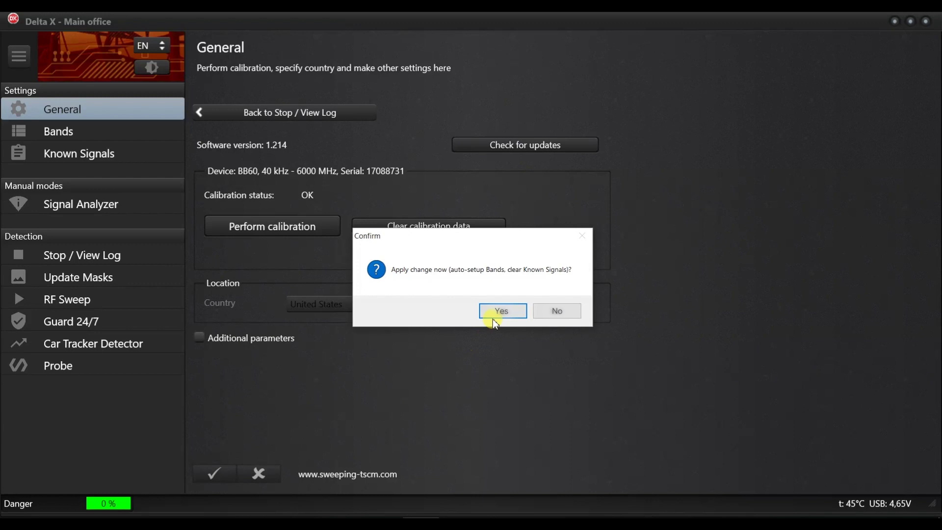
{"action": "left_click", "coordinate": [496, 310]}
{"action": "left_click", "coordinate": [479, 307]}
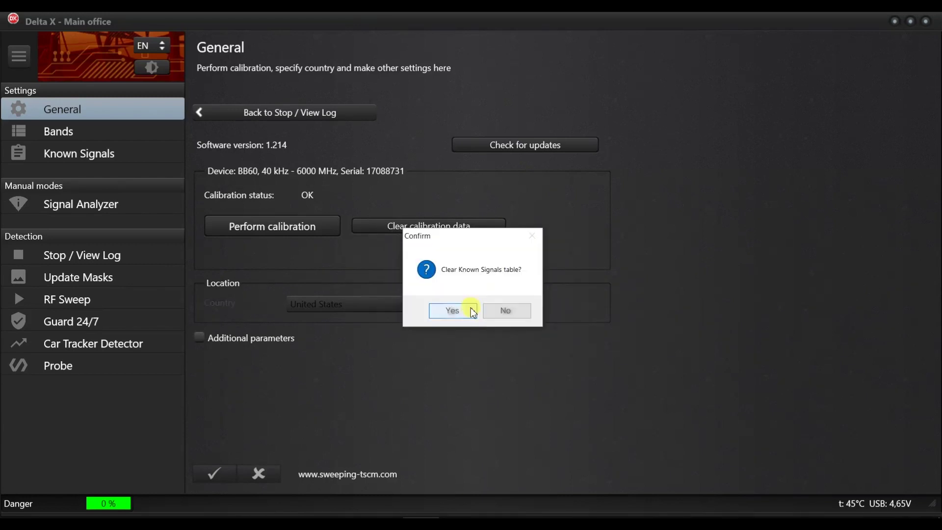
{"action": "left_click", "coordinate": [473, 311]}
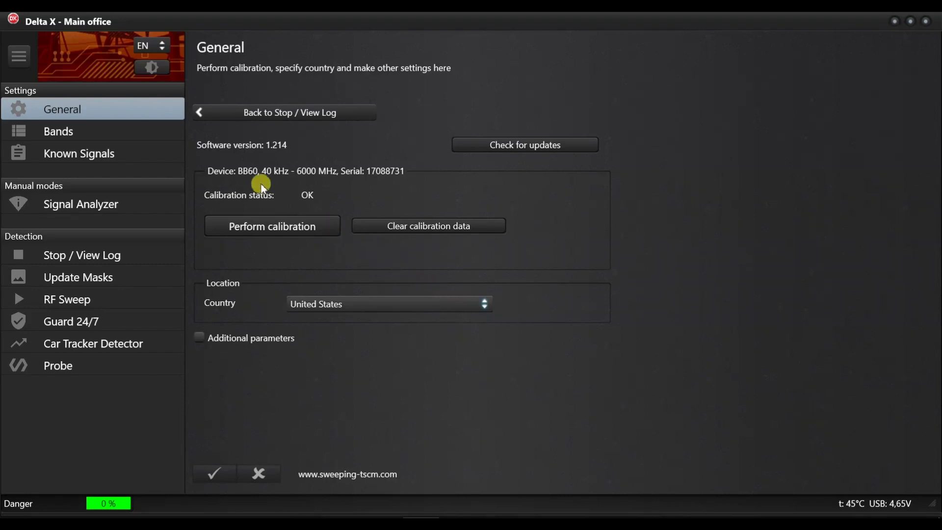
Open the Bands settings and scroll through the frequency band table
{"action": "left_click", "coordinate": [84, 136]}
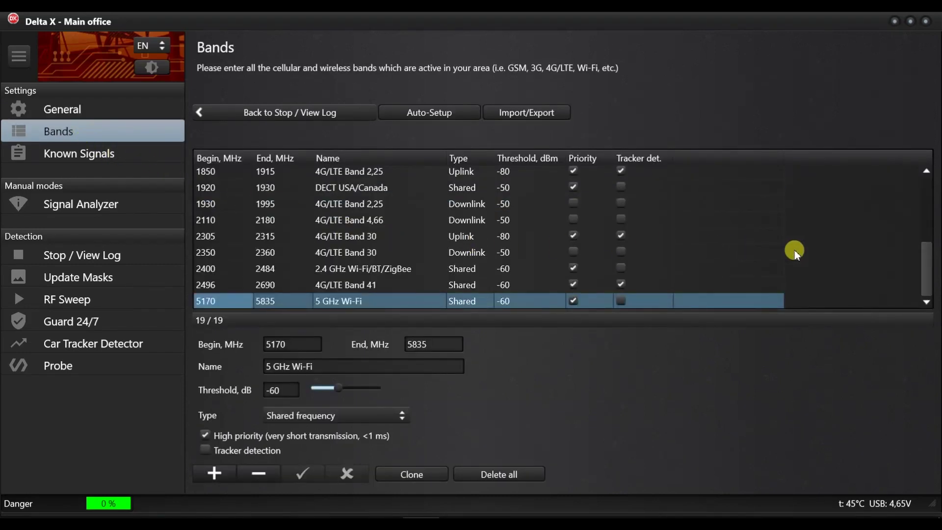
{"action": "scroll", "coordinate": [927, 250], "scroll_direction": "up", "scroll_amount": 3}
{"action": "scroll", "coordinate": [928, 226], "scroll_direction": "up", "scroll_amount": 3}
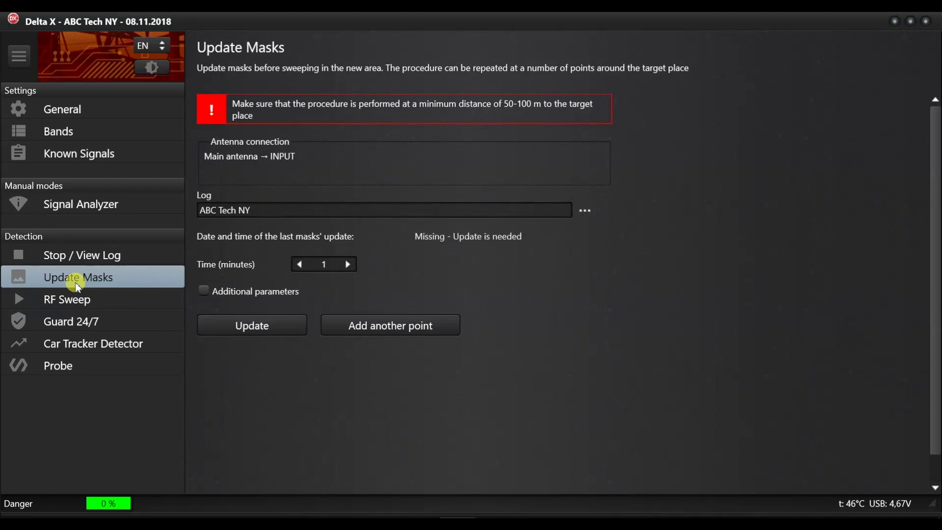
Browse the Customer A, MBI LA and Atlanta office logs, then reselect ABC Tech NY
{"action": "left_click", "coordinate": [579, 209]}
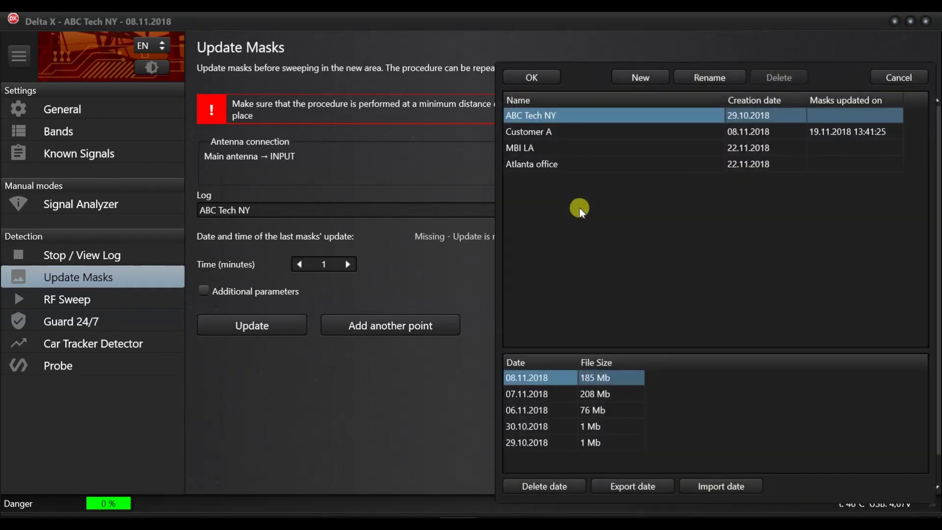
{"action": "left_click", "coordinate": [564, 133]}
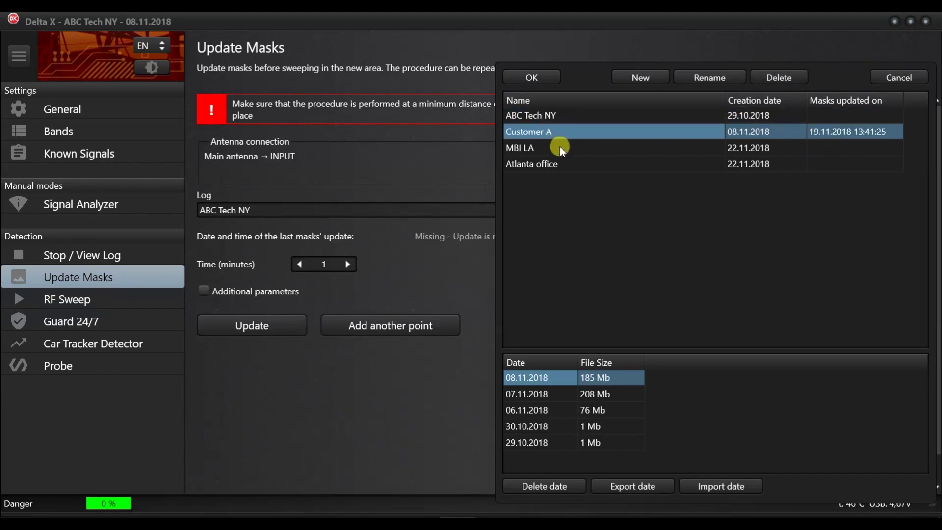
{"action": "left_click", "coordinate": [562, 150]}
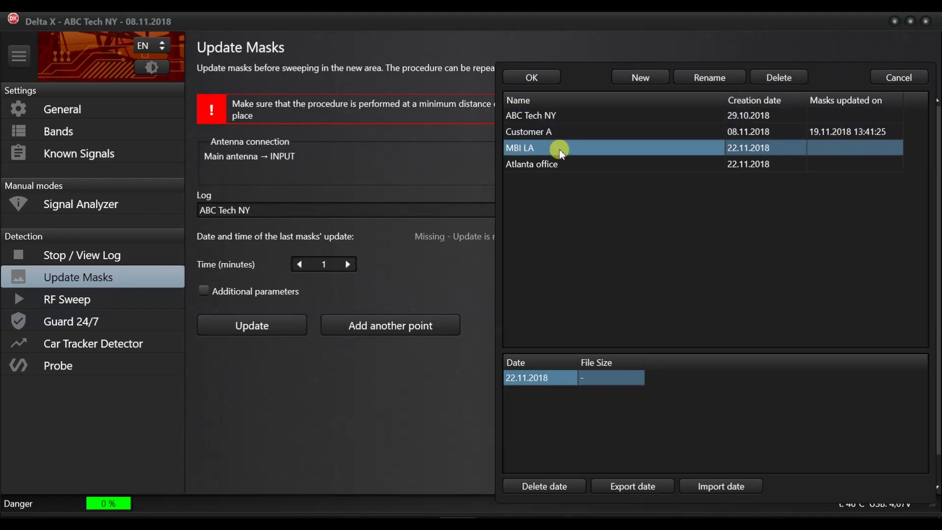
{"action": "left_click", "coordinate": [560, 166]}
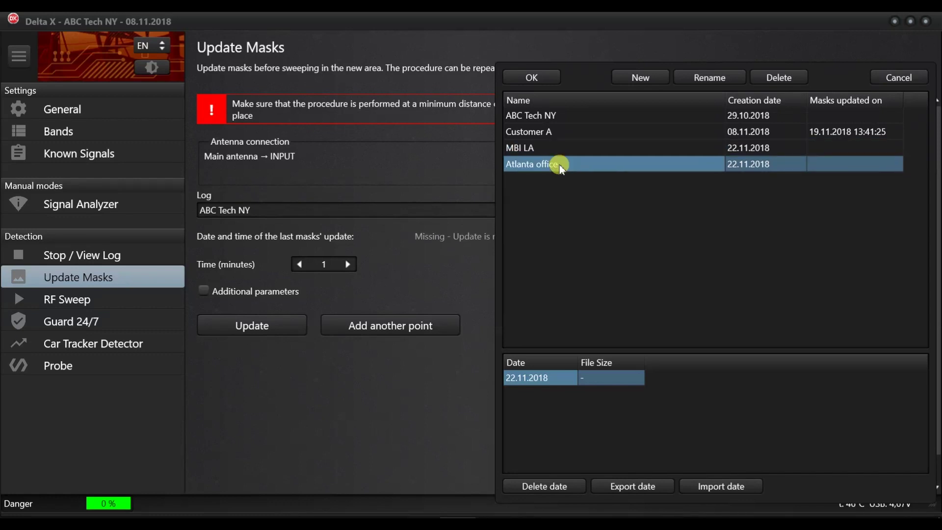
{"action": "left_click", "coordinate": [560, 122]}
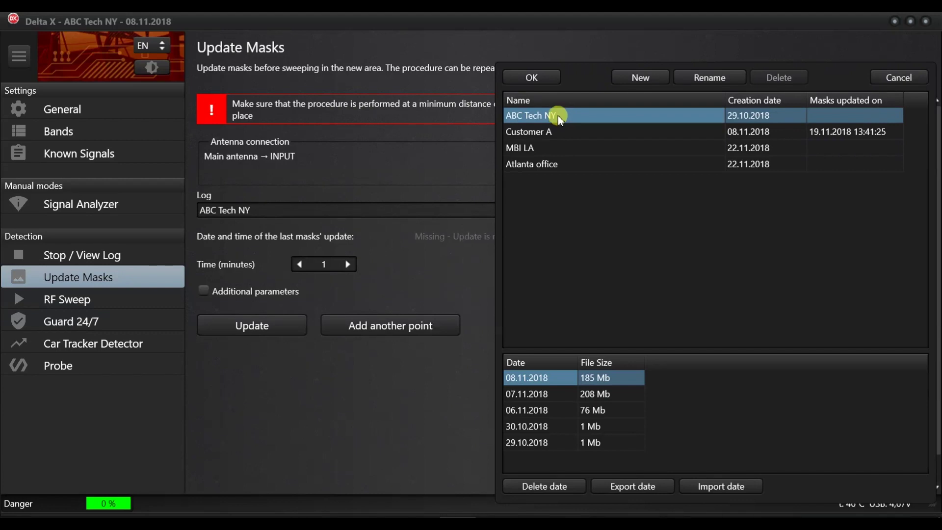
Confirm the ABC Tech NY log and settle the mask-update time at 1 minute
{"action": "left_click", "coordinate": [541, 80]}
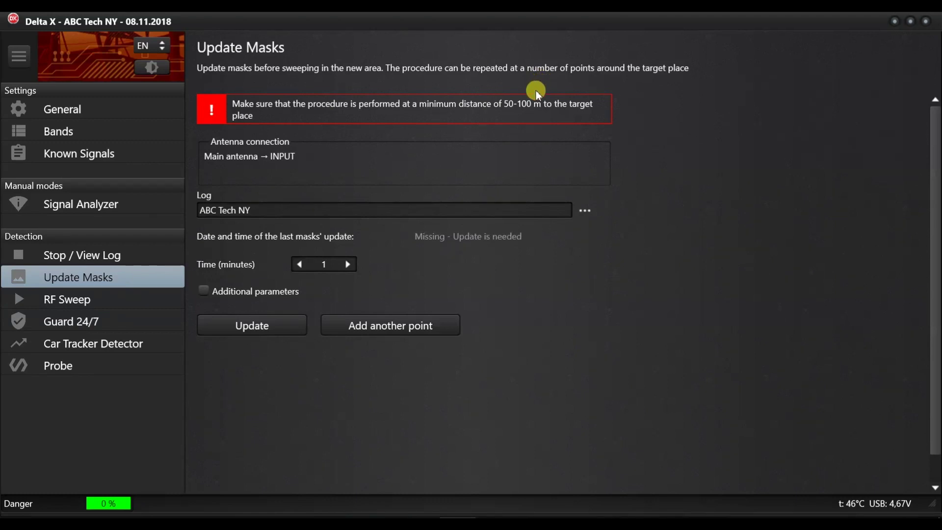
{"action": "left_click", "coordinate": [349, 266]}
{"action": "left_click", "coordinate": [350, 266]}
{"action": "left_click", "coordinate": [349, 266]}
{"action": "left_click", "coordinate": [349, 266]}
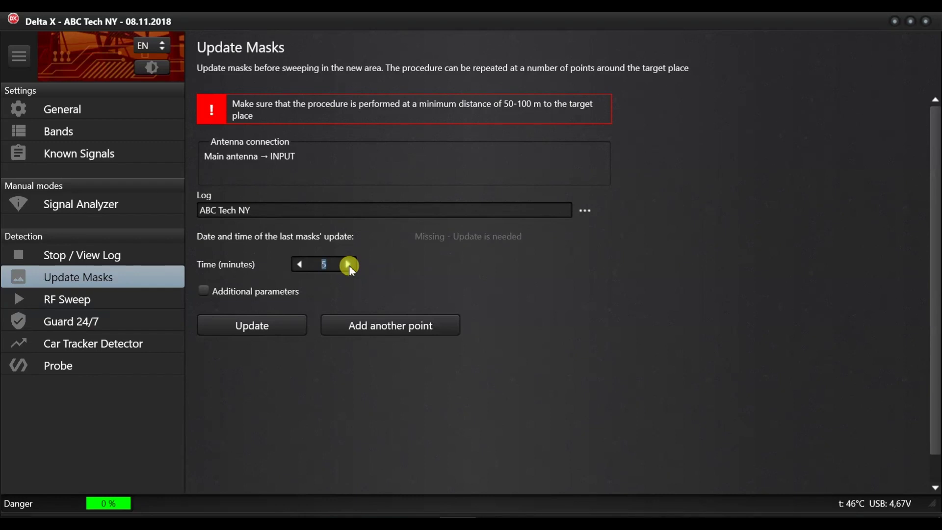
{"action": "left_click", "coordinate": [349, 265]}
{"action": "left_click", "coordinate": [299, 264]}
{"action": "left_click", "coordinate": [299, 264]}
Run the mask update for the ABC Tech NY log
{"action": "left_click", "coordinate": [263, 327]}
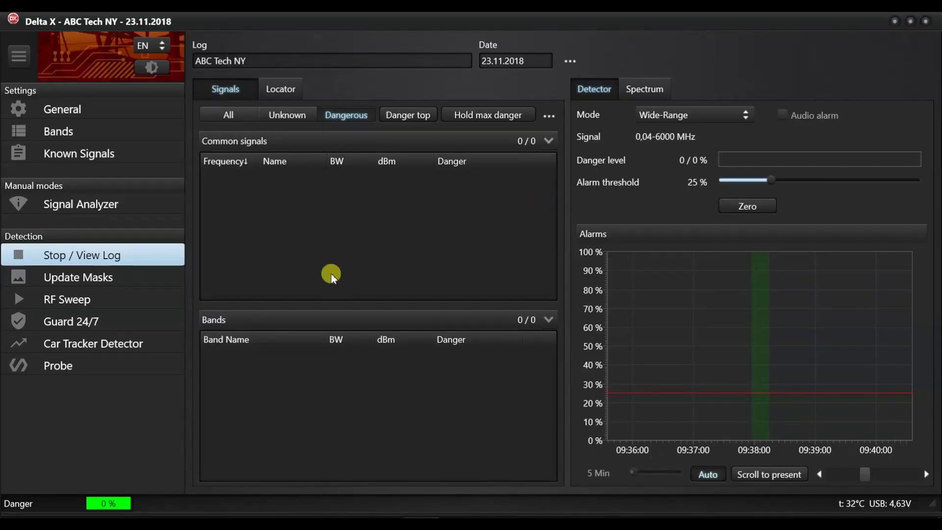
Start an RF sweep logging to the ABC Tech NY log
{"action": "left_click", "coordinate": [81, 294]}
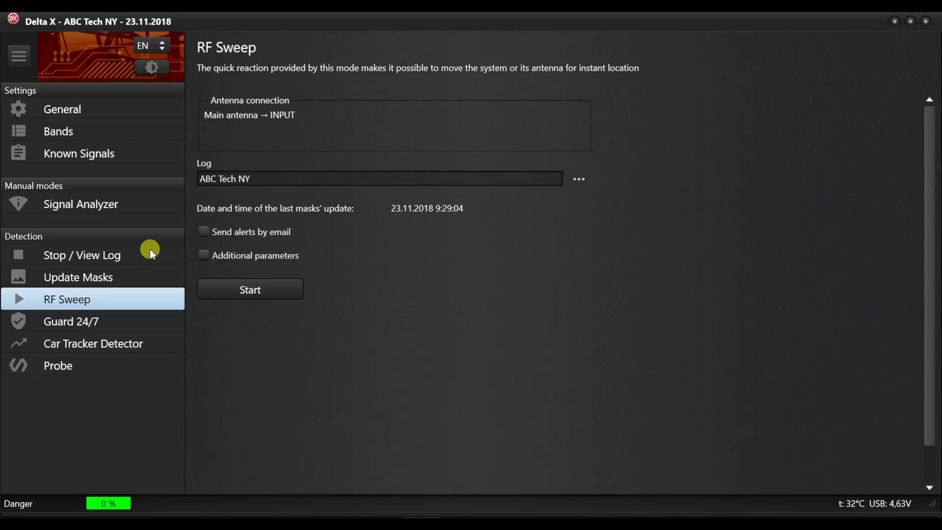
{"action": "left_click", "coordinate": [575, 179]}
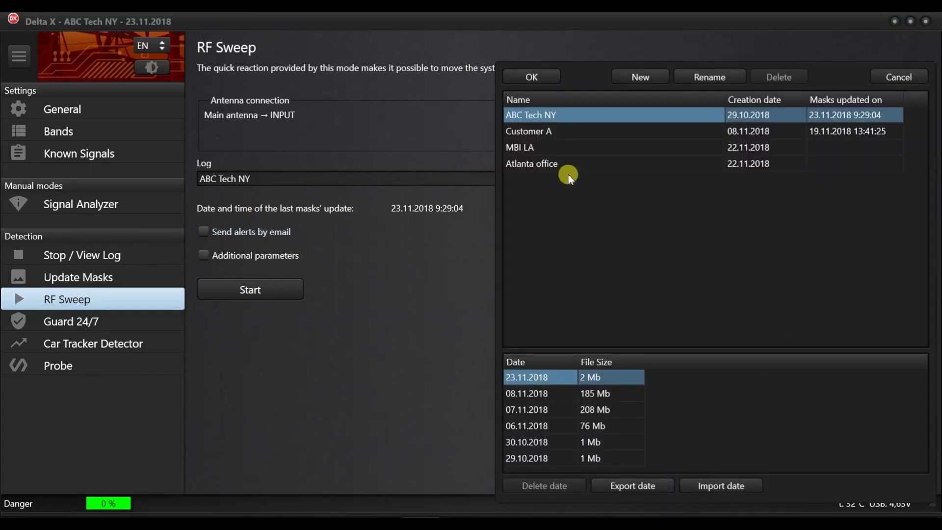
{"action": "left_click", "coordinate": [534, 77]}
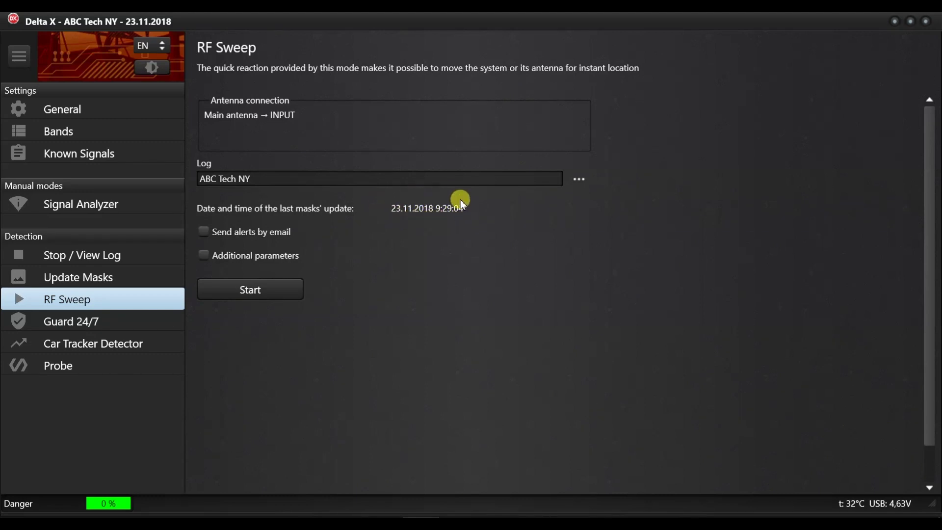
{"action": "left_click", "coordinate": [246, 293]}
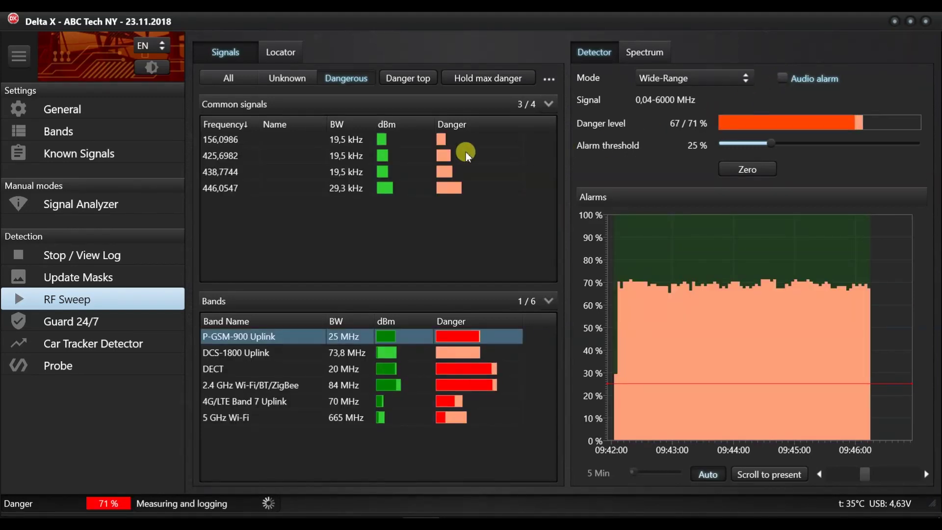
Enlarge the signal views, browse all signals and bands, then filter to dangerous entries
{"action": "left_click", "coordinate": [19, 49]}
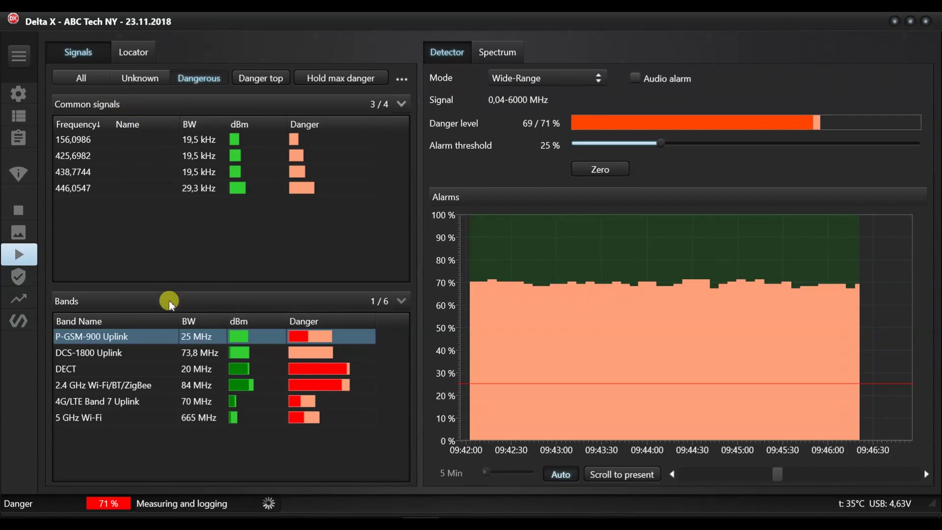
{"action": "left_click", "coordinate": [93, 81]}
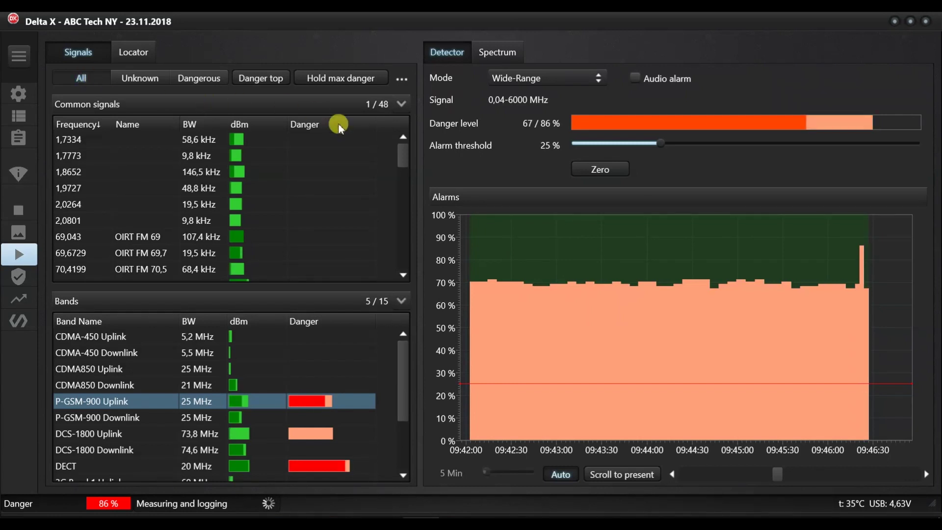
{"action": "left_click_drag", "start_coordinate": [401, 149], "coordinate": [413, 185]}
{"action": "mouse_move", "coordinate": [405, 355]}
{"action": "left_mouse_down"}
{"action": "mouse_move", "coordinate": [404, 389]}
{"action": "mouse_move", "coordinate": [403, 358]}
{"action": "left_mouse_up"}
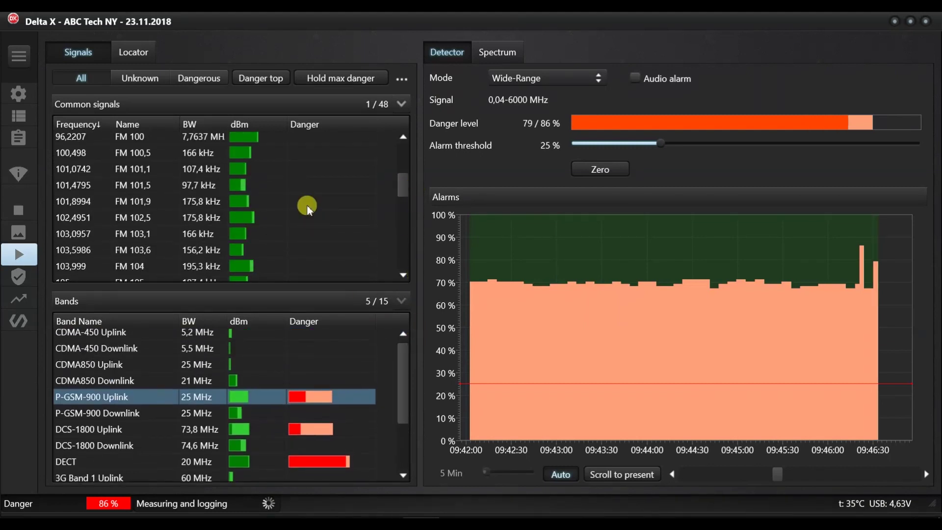
{"action": "left_click", "coordinate": [212, 84]}
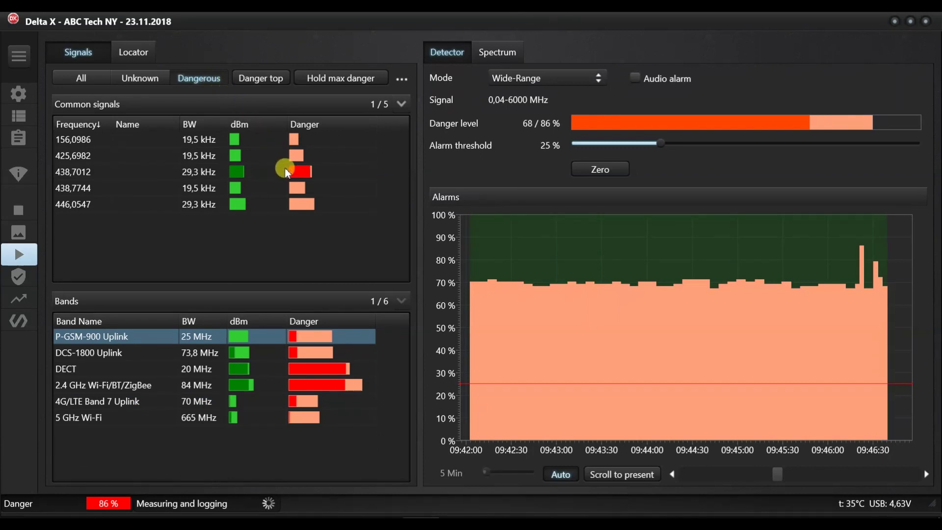
View spectra of signals 433,9502, 446,0547 and 868,125, then enable Persistence
{"action": "double_click", "coordinate": [287, 172]}
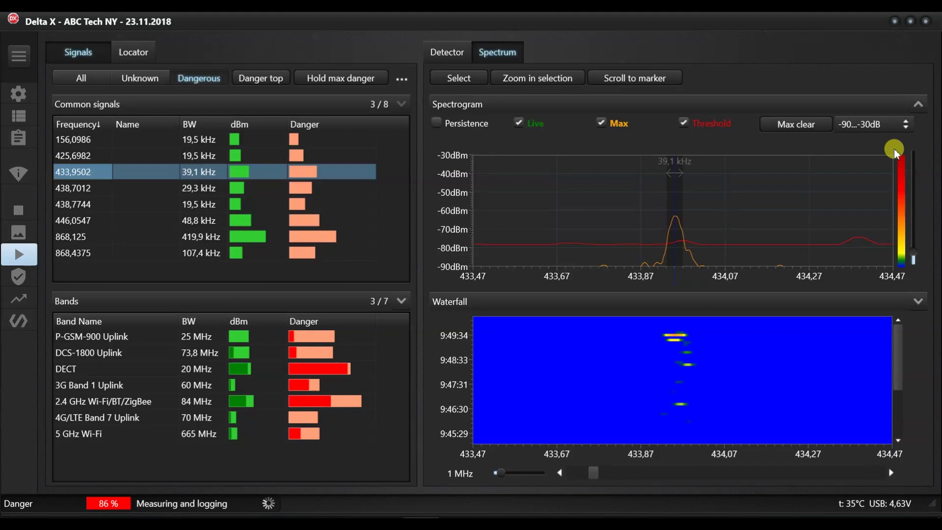
{"action": "double_click", "coordinate": [85, 221]}
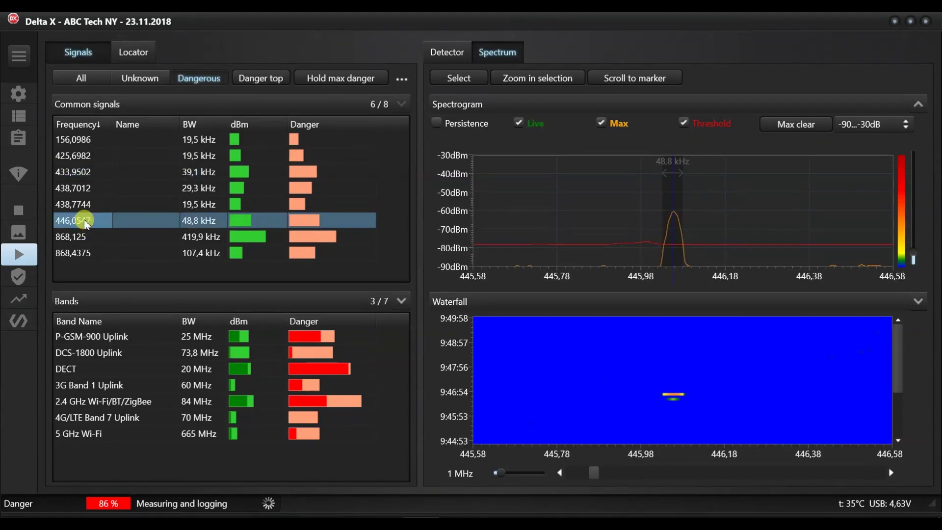
{"action": "double_click", "coordinate": [83, 237]}
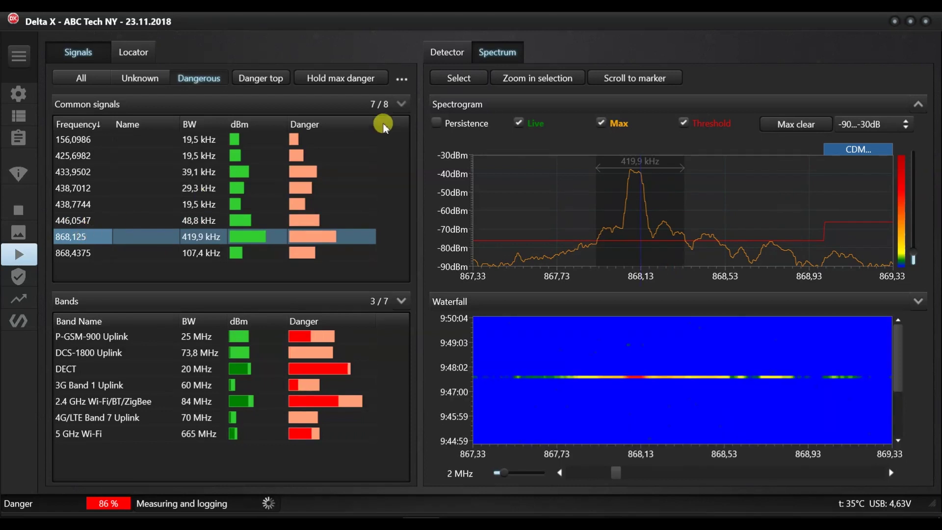
{"action": "left_click", "coordinate": [469, 121]}
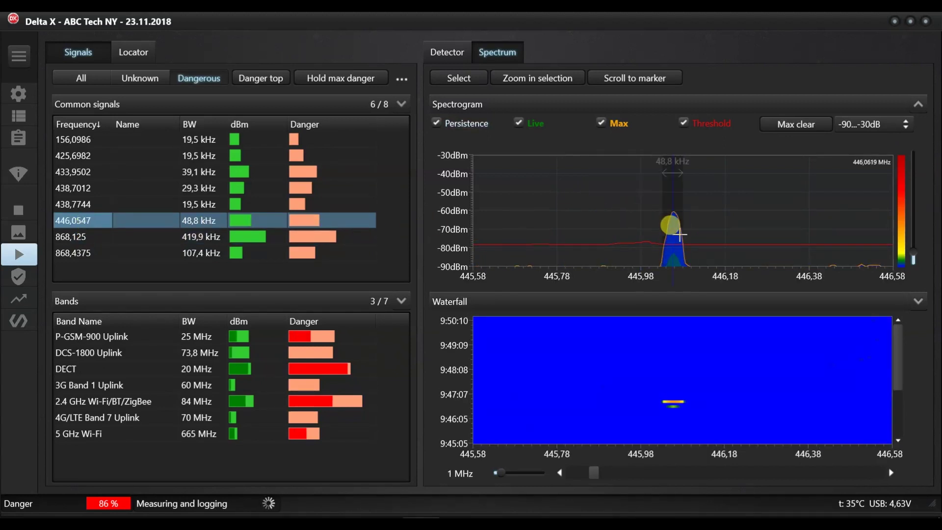
Hide max-hold, check the 438,7744 and 438,7012 signals, then view 868,4375 over 5 MHz
{"action": "left_click", "coordinate": [601, 122]}
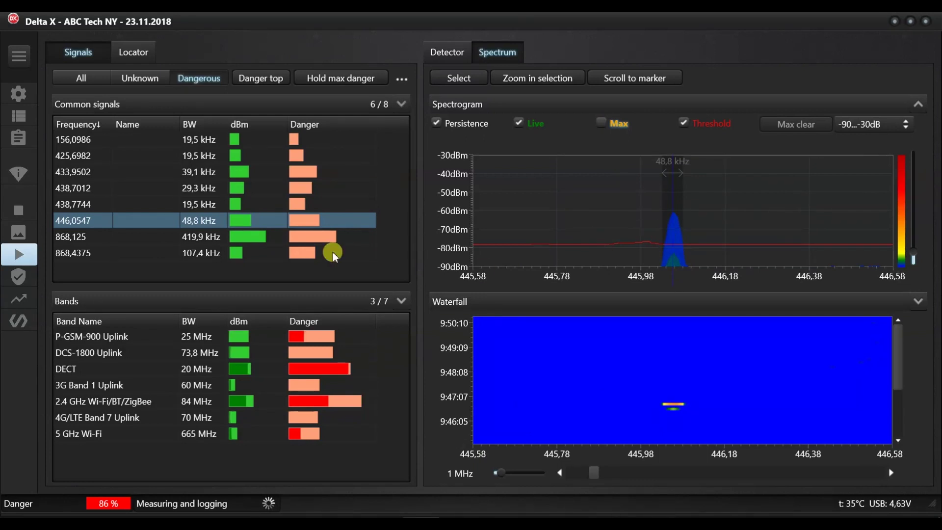
{"action": "left_click", "coordinate": [115, 206]}
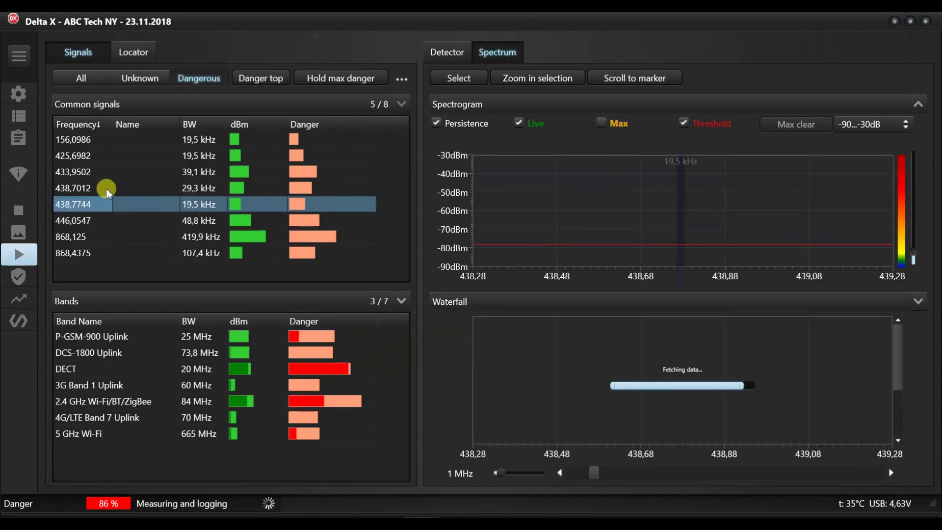
{"action": "left_click", "coordinate": [83, 187]}
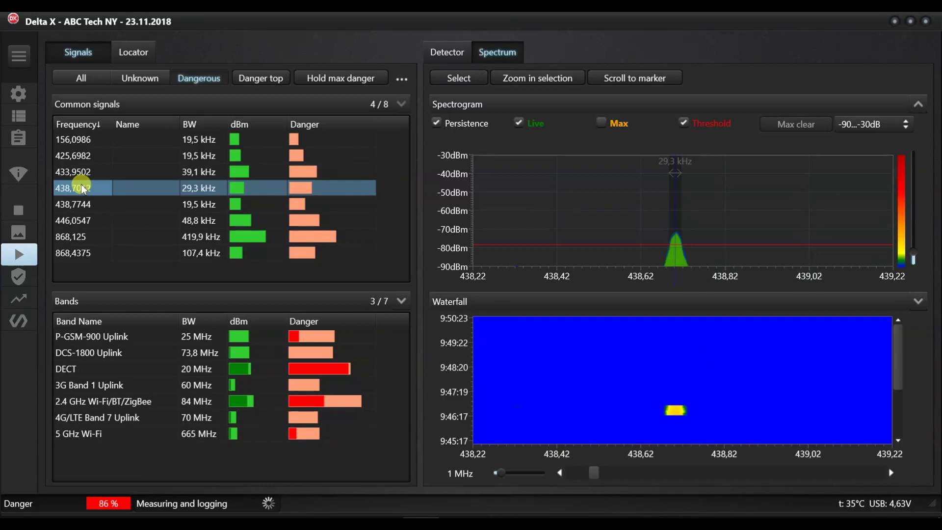
{"action": "left_click", "coordinate": [526, 469]}
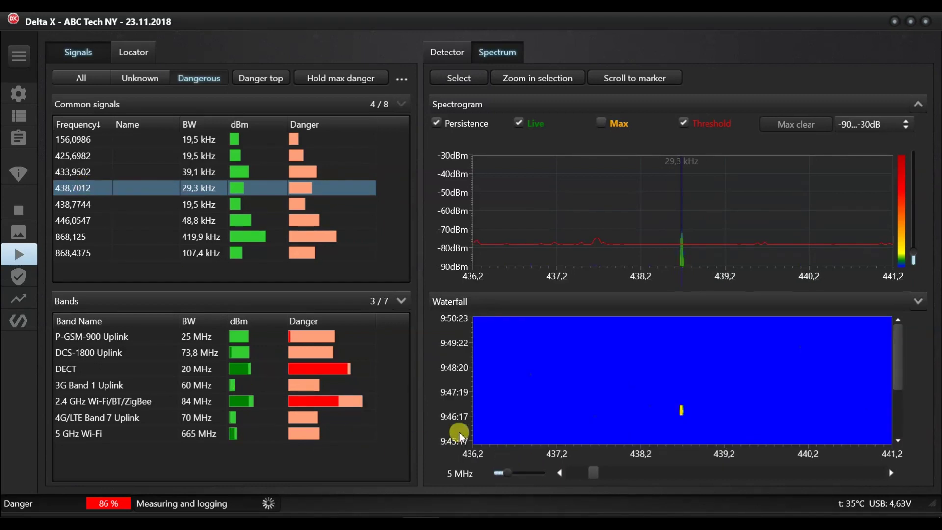
{"action": "left_click", "coordinate": [106, 250]}
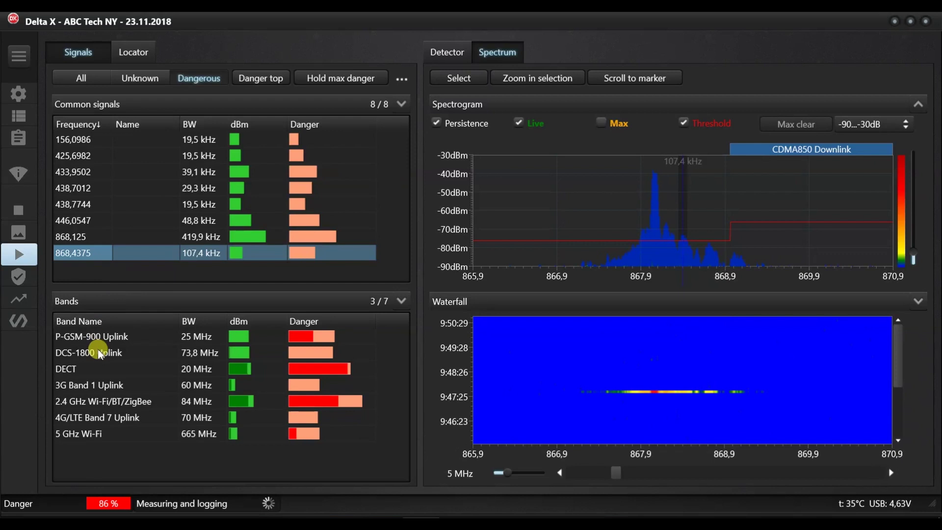
Show the 20 MHz DECT band without persistence, revealing its -60 dBm level and -81 threshold
{"action": "left_click", "coordinate": [100, 368]}
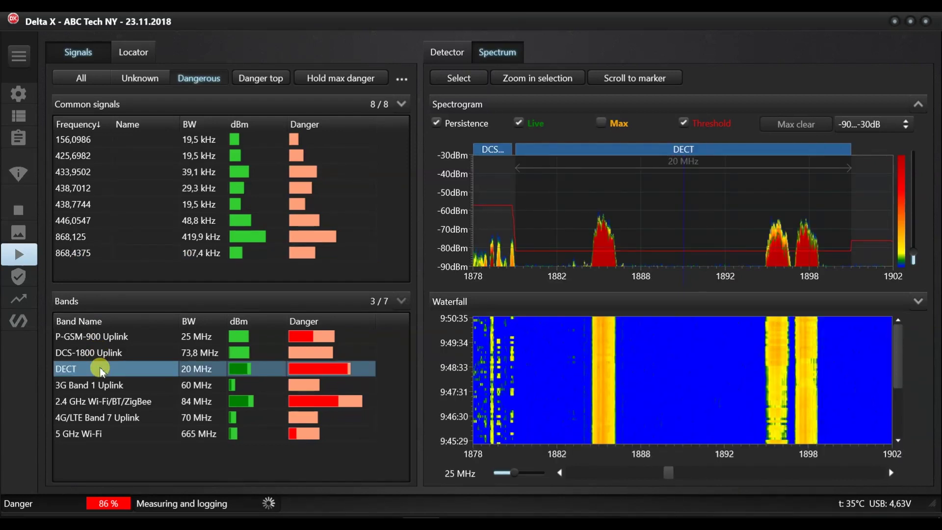
{"action": "left_click", "coordinate": [435, 124]}
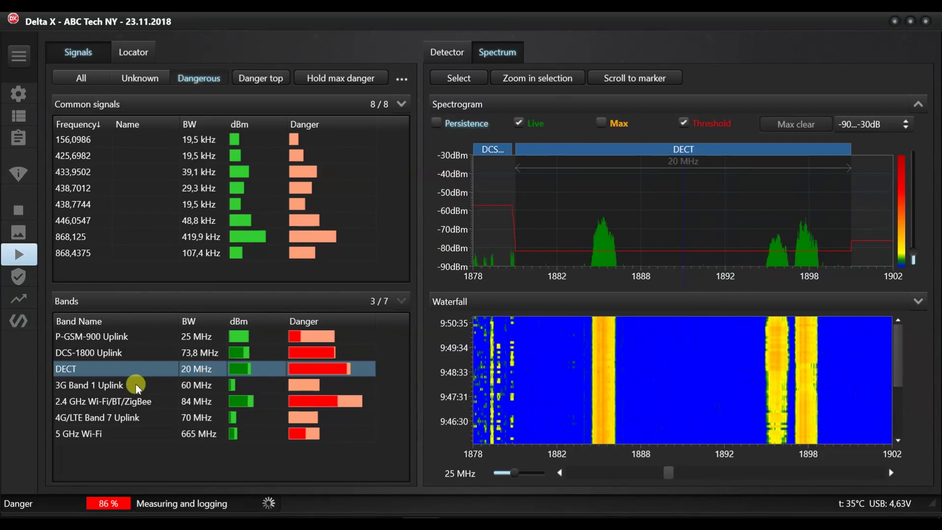
{"action": "left_click", "coordinate": [399, 301]}
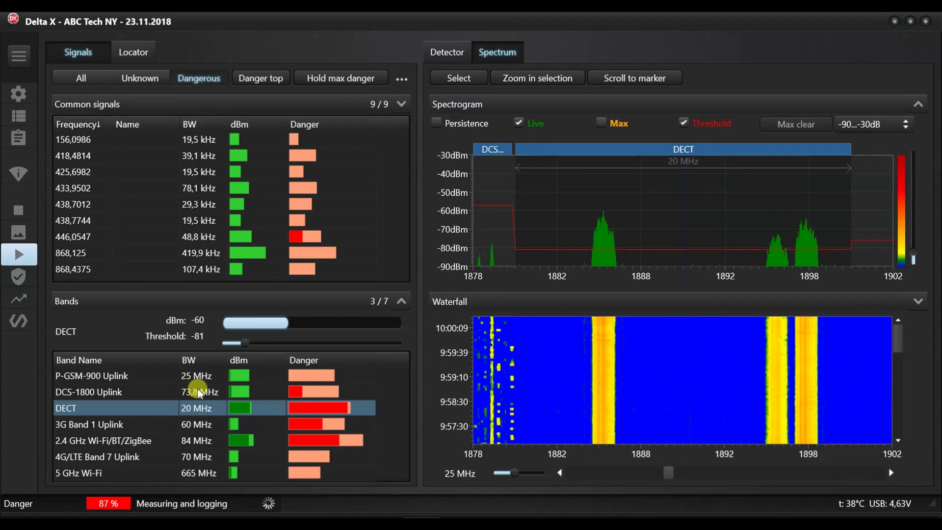
Browse the DCS-1800 Uplink, 3G Band 1, 2.4 GHz and LTE Band 7 spectra with persistence on
{"action": "left_click", "coordinate": [117, 392]}
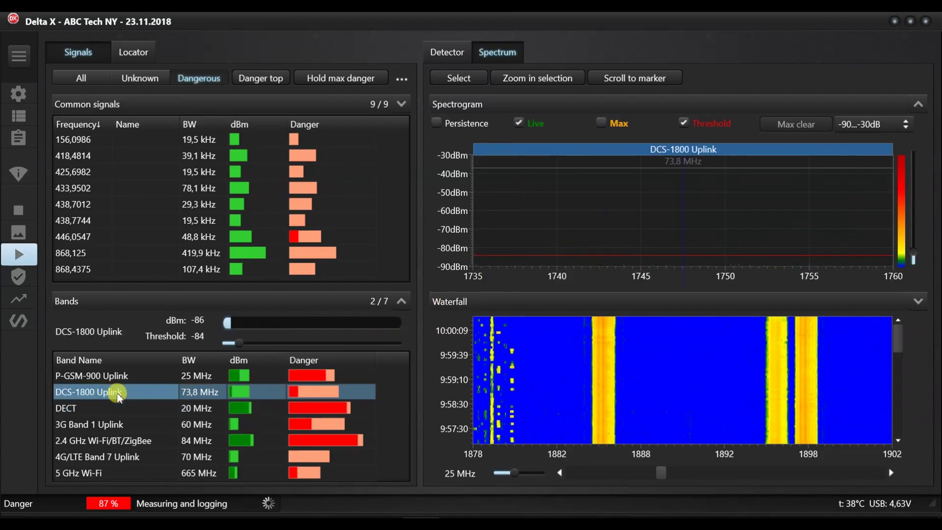
{"action": "left_click", "coordinate": [121, 427]}
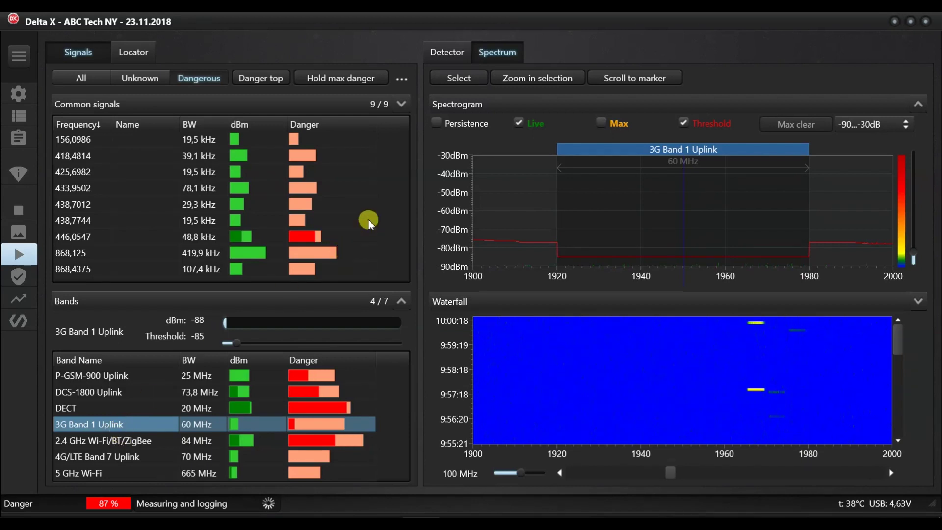
{"action": "left_click", "coordinate": [444, 121]}
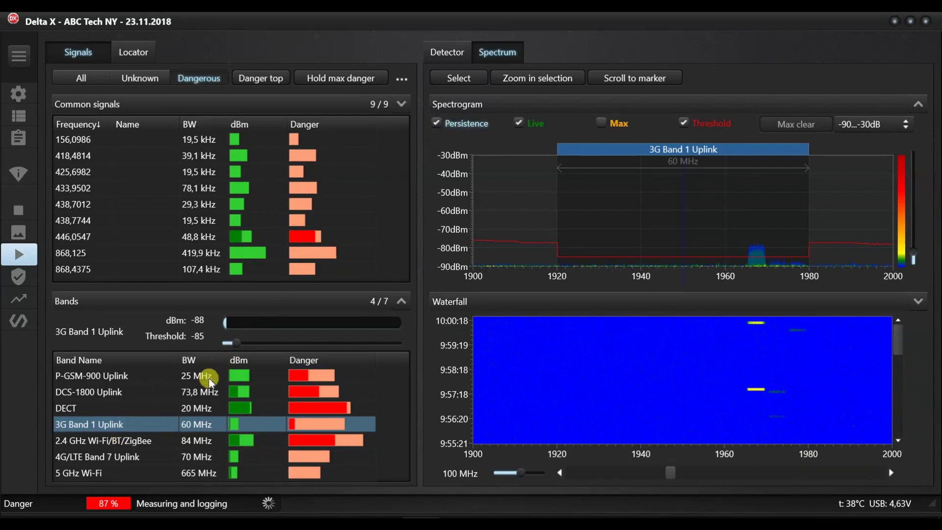
{"action": "left_click", "coordinate": [152, 439]}
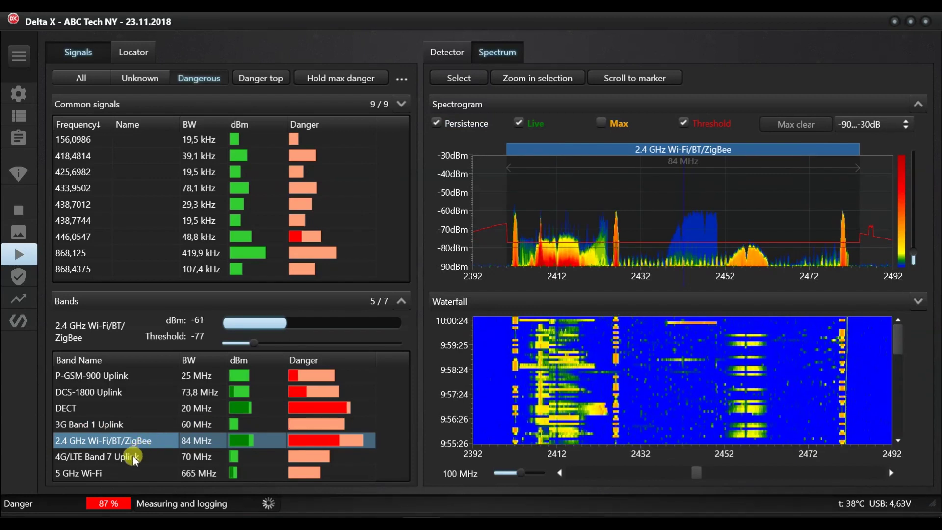
{"action": "left_click", "coordinate": [134, 457]}
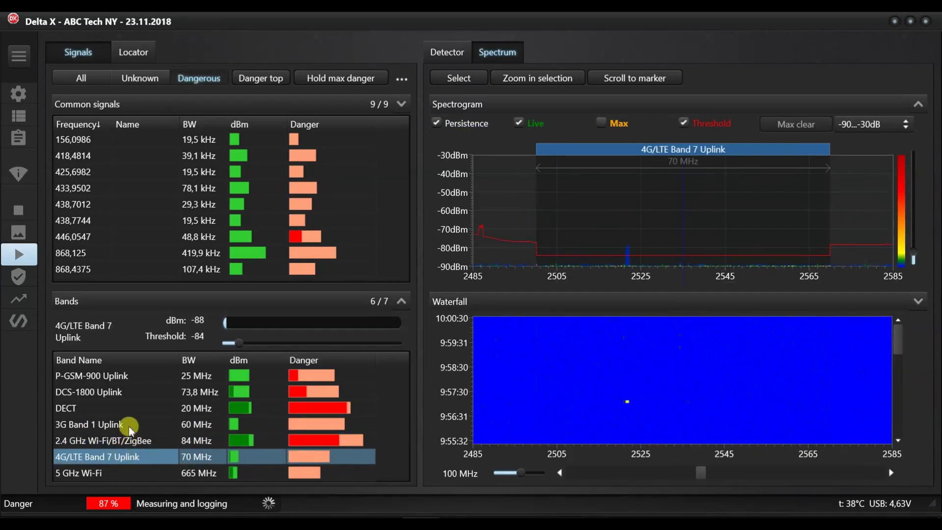
View P-GSM-900 Uplink with persistence off, toggle the band details, and return to DECT
{"action": "left_click", "coordinate": [131, 375]}
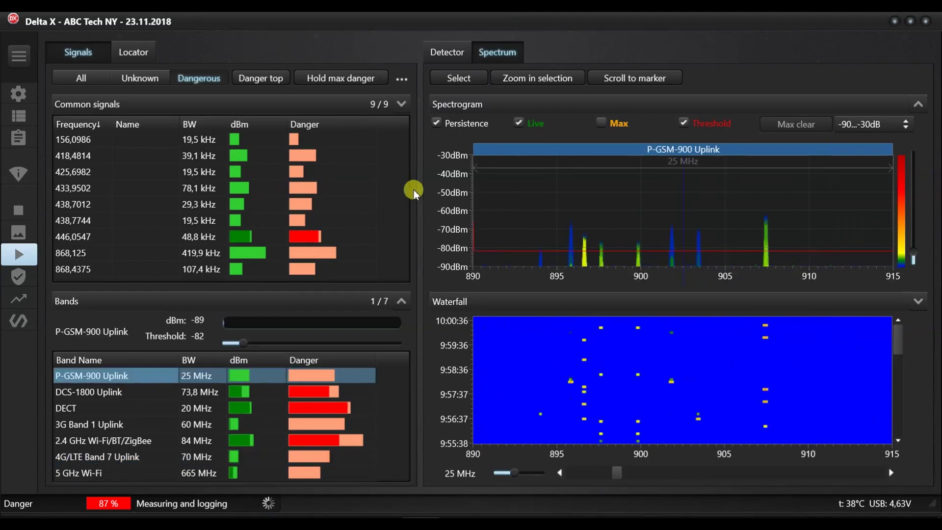
{"action": "left_click", "coordinate": [457, 123]}
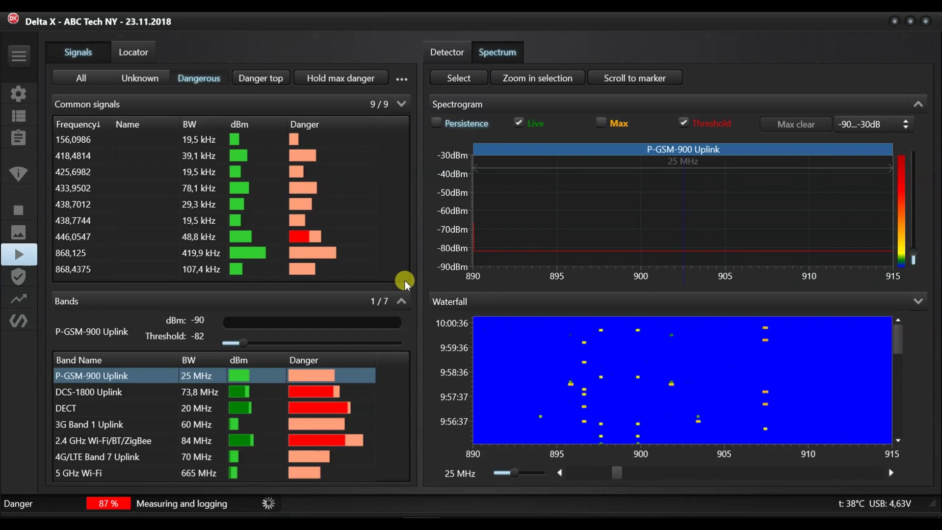
{"action": "left_click", "coordinate": [404, 301]}
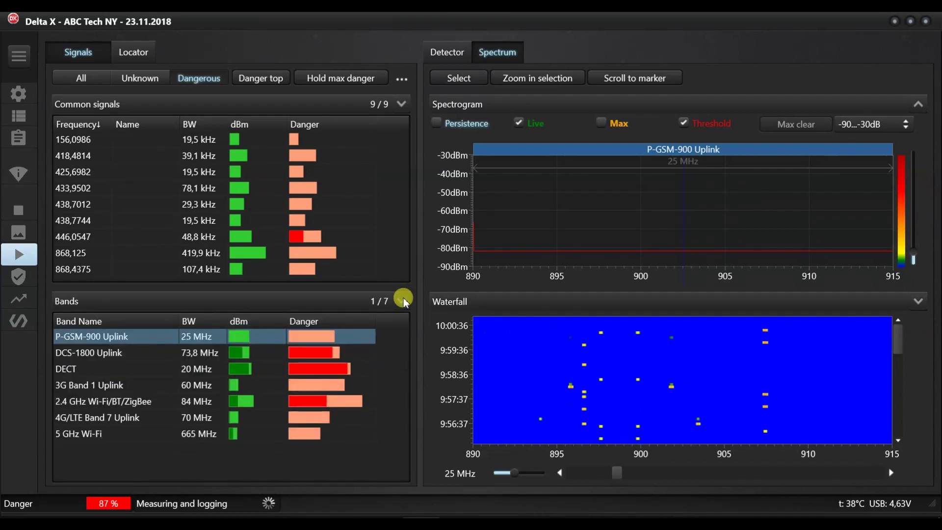
{"action": "left_click", "coordinate": [403, 301]}
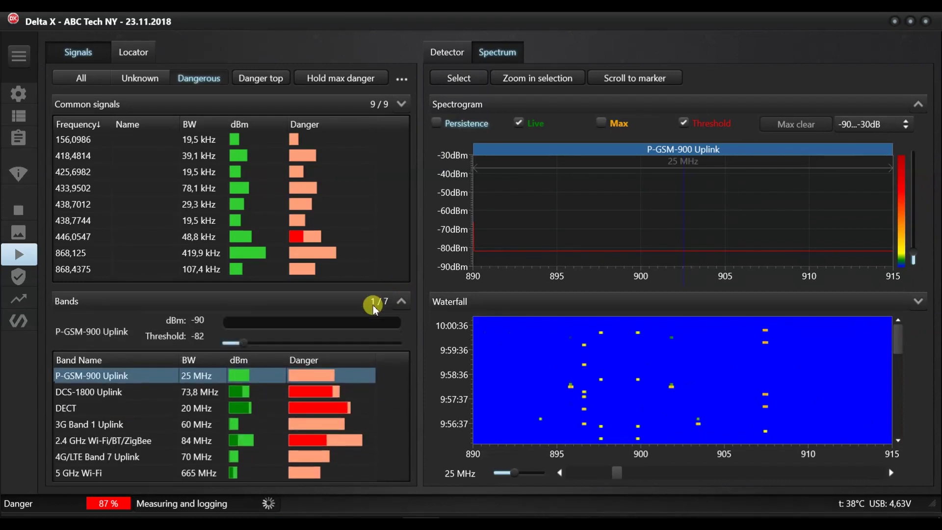
{"action": "left_click", "coordinate": [122, 407]}
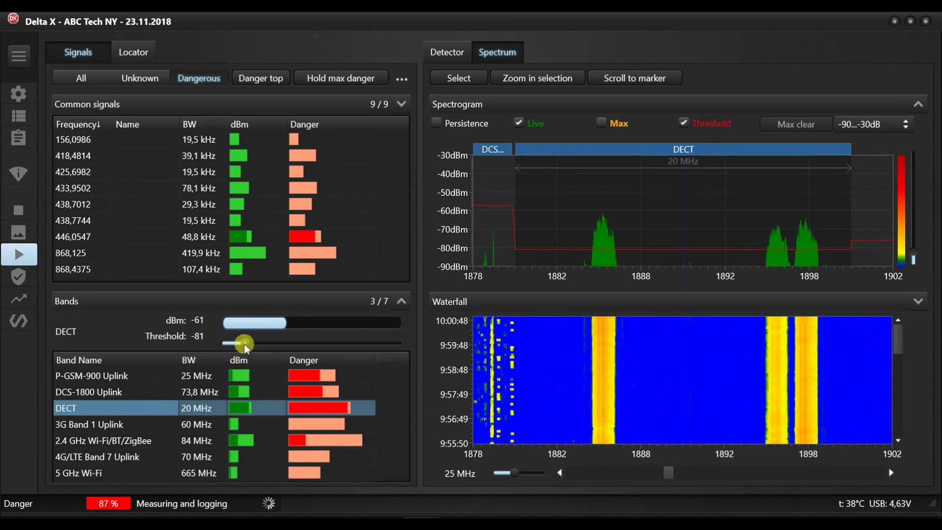
After a glance at the Detector view, drag the DECT threshold from -81 up to -54
{"action": "left_click", "coordinate": [451, 54]}
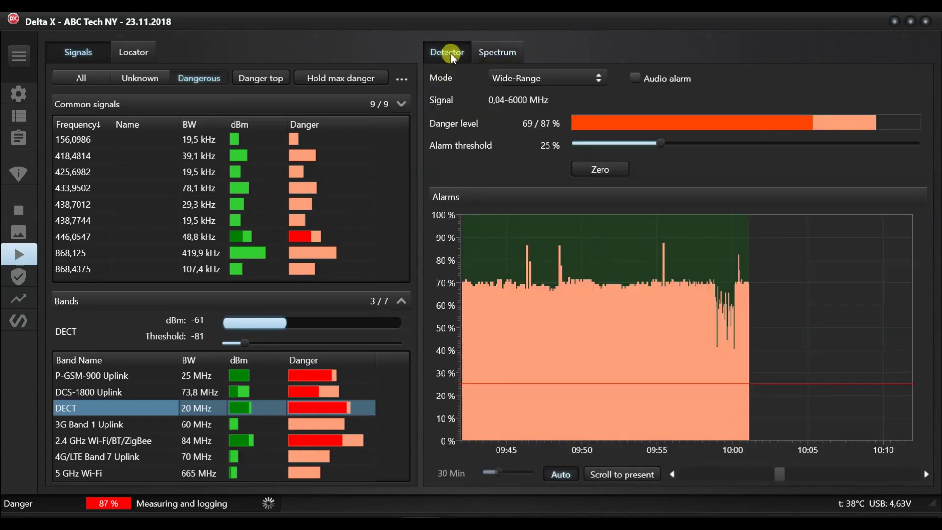
{"action": "left_click", "coordinate": [490, 55]}
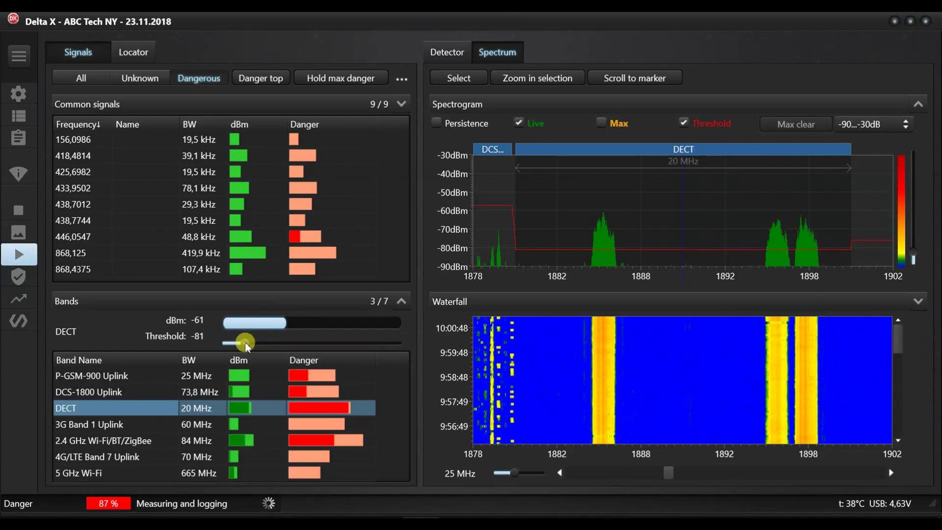
{"action": "left_click_drag", "start_coordinate": [247, 346], "coordinate": [312, 347]}
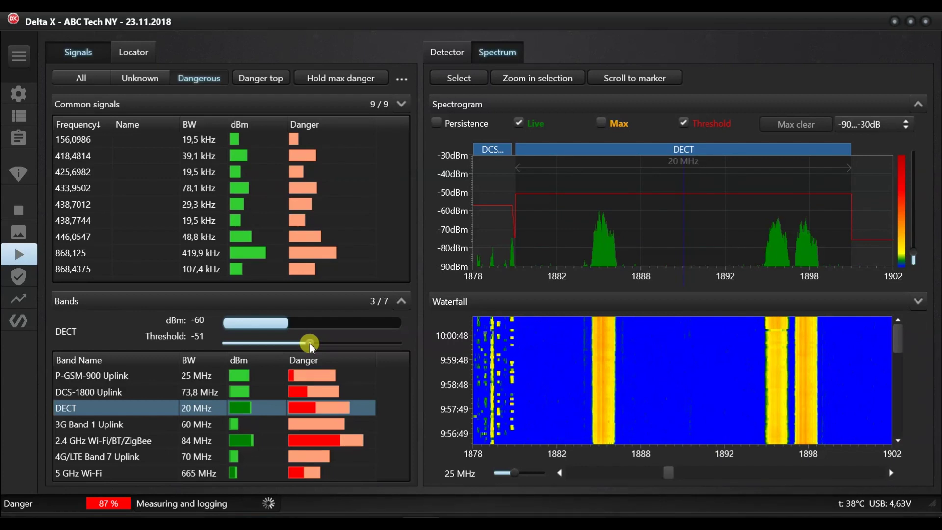
{"action": "left_click_drag", "start_coordinate": [310, 343], "coordinate": [303, 343]}
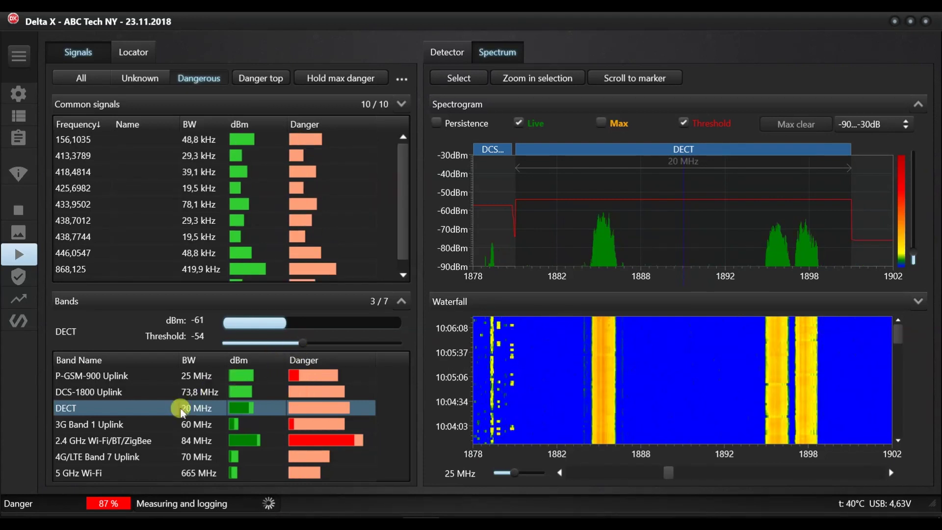
Show the 2.4 GHz Wi-Fi/BT/ZigBee band and set its threshold to -51, persistence left off
{"action": "left_click", "coordinate": [150, 440]}
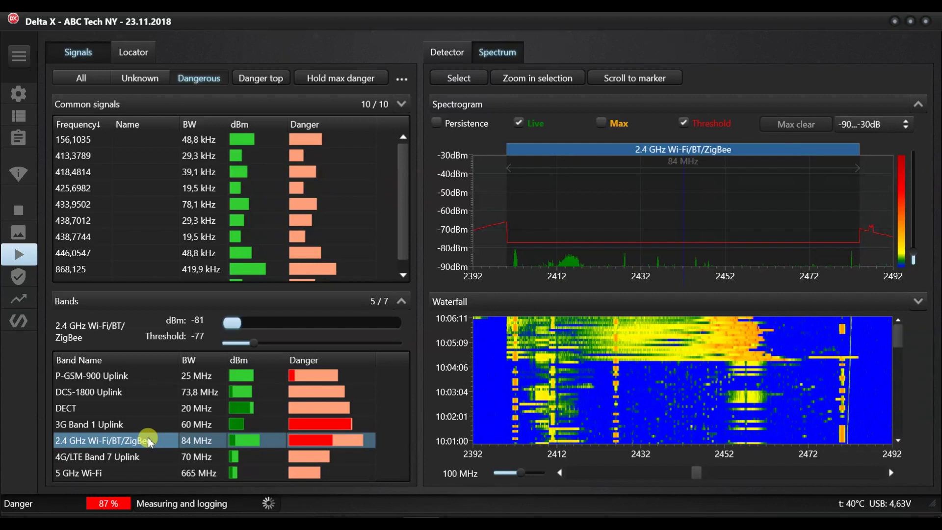
{"action": "left_click", "coordinate": [474, 125]}
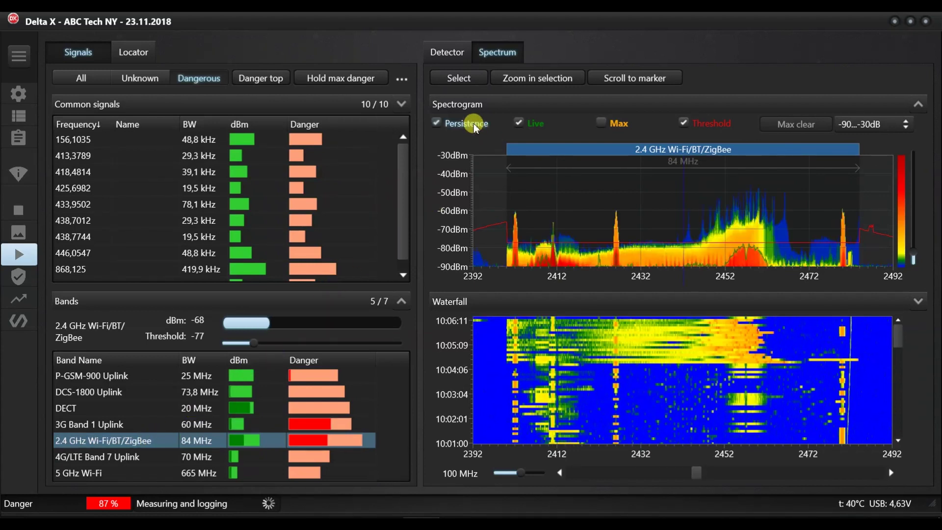
{"action": "left_click", "coordinate": [472, 123]}
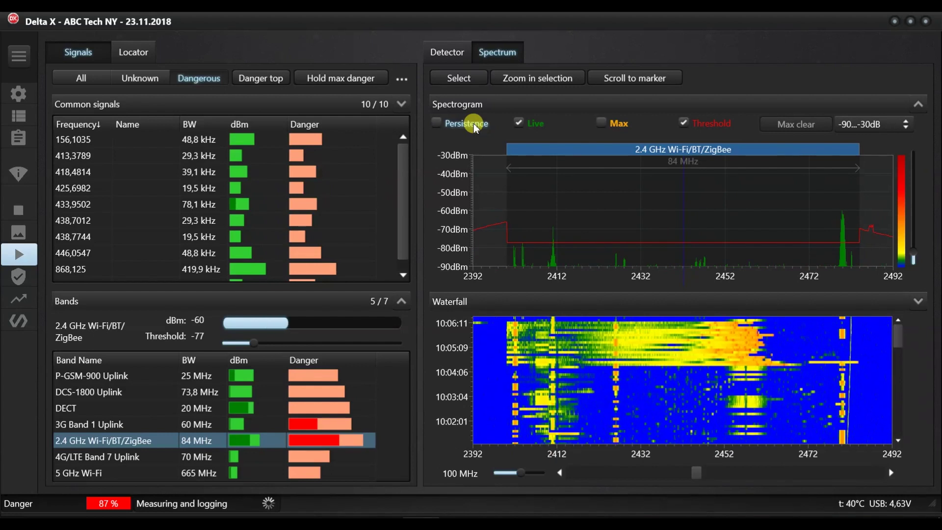
{"action": "left_click", "coordinate": [473, 123]}
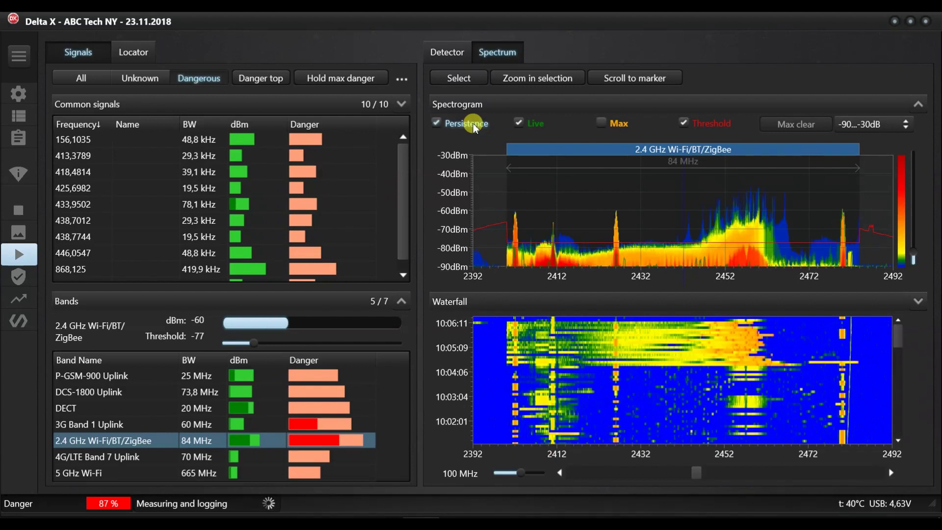
{"action": "left_click_drag", "start_coordinate": [266, 342], "coordinate": [319, 344]}
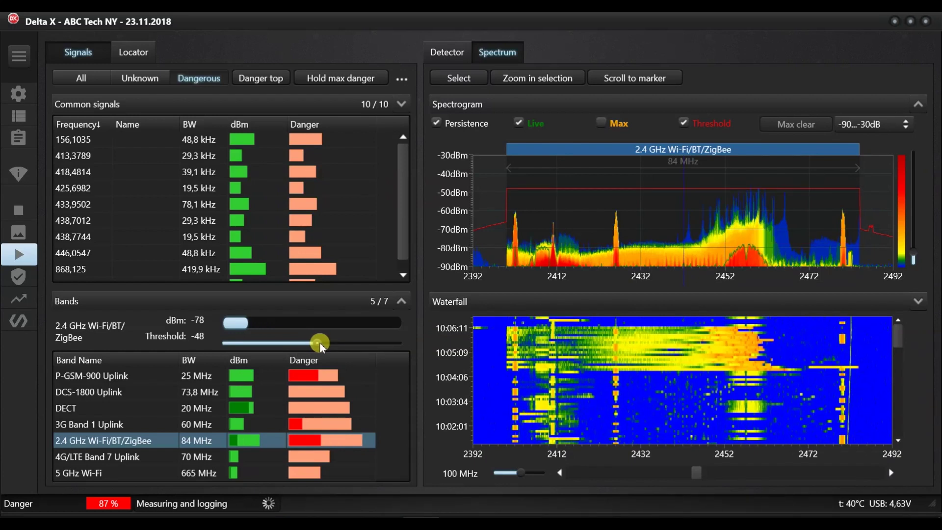
{"action": "left_click_drag", "start_coordinate": [320, 343], "coordinate": [314, 343]}
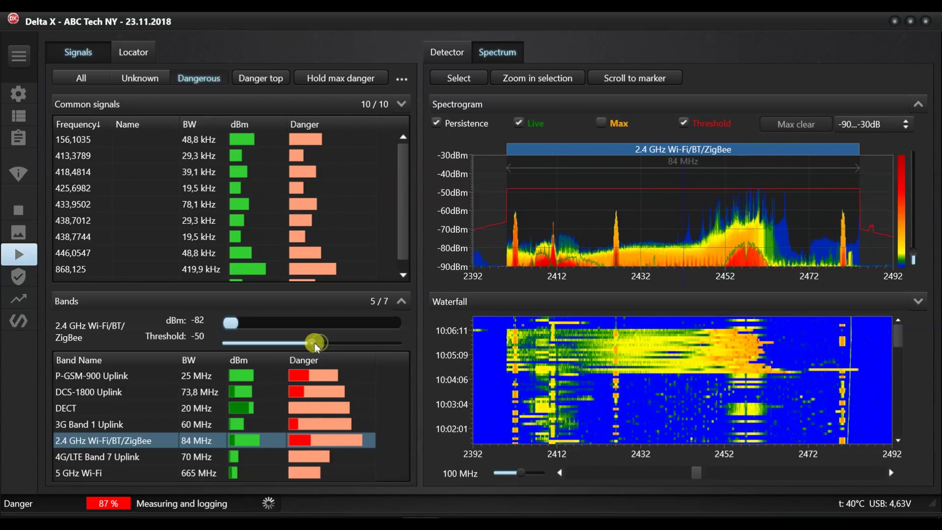
{"action": "left_click", "coordinate": [461, 125]}
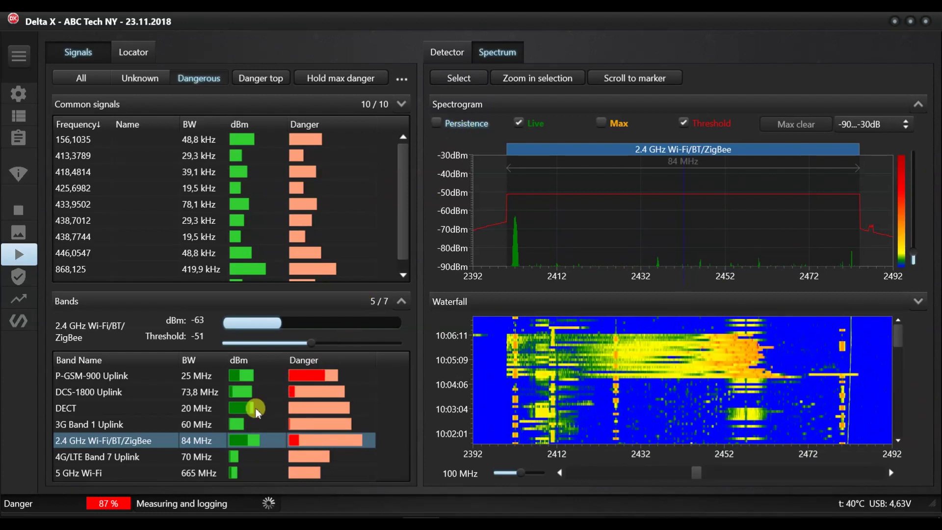
Show the 665 MHz 5 GHz Wi-Fi band with persistence on and threshold -79
{"action": "left_click", "coordinate": [120, 472]}
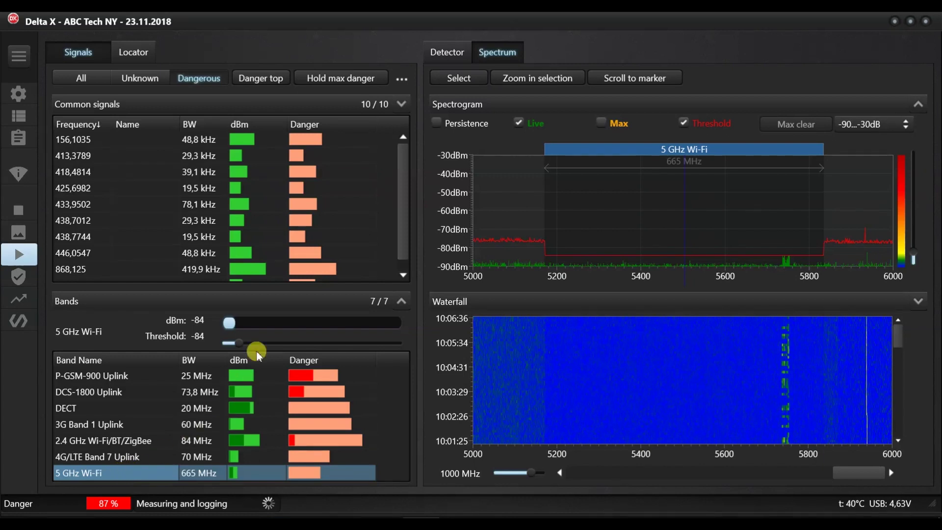
{"action": "left_click", "coordinate": [457, 123]}
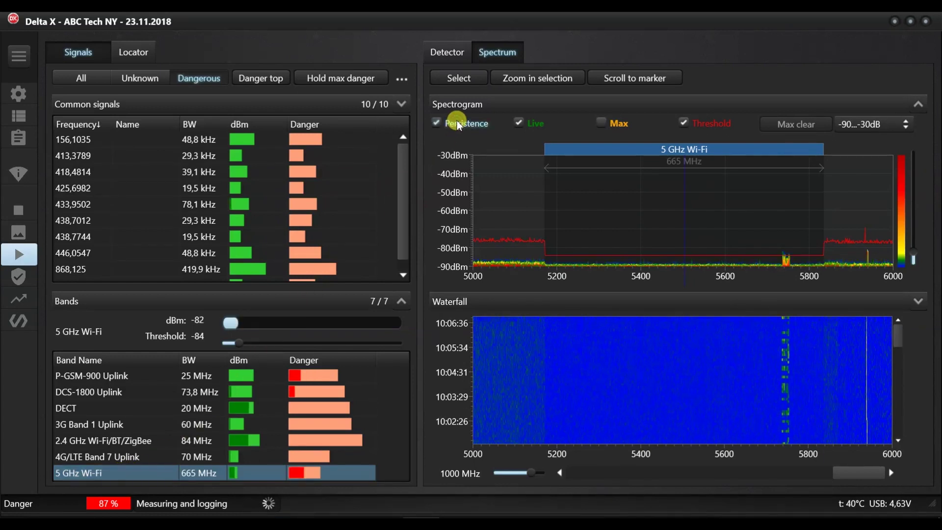
{"action": "left_click", "coordinate": [458, 123]}
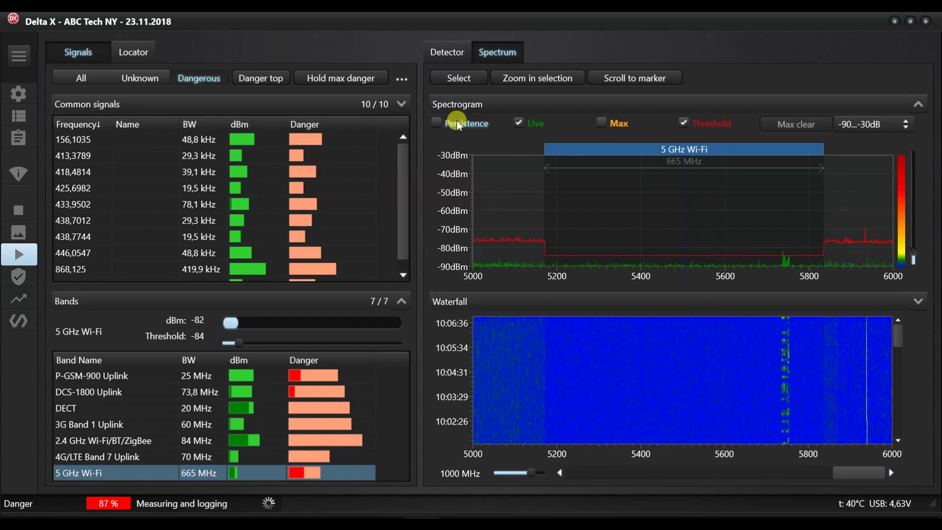
{"action": "left_click", "coordinate": [458, 123]}
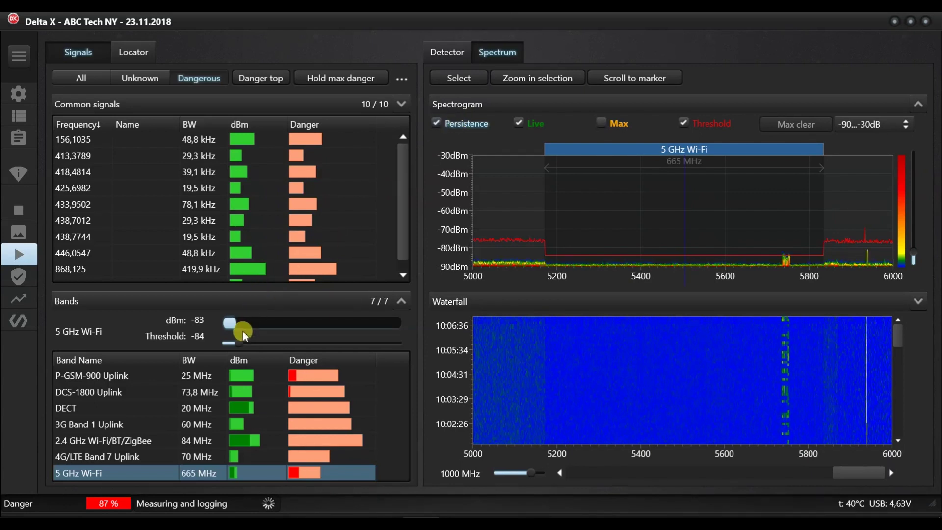
{"action": "left_click_drag", "start_coordinate": [239, 346], "coordinate": [252, 347]}
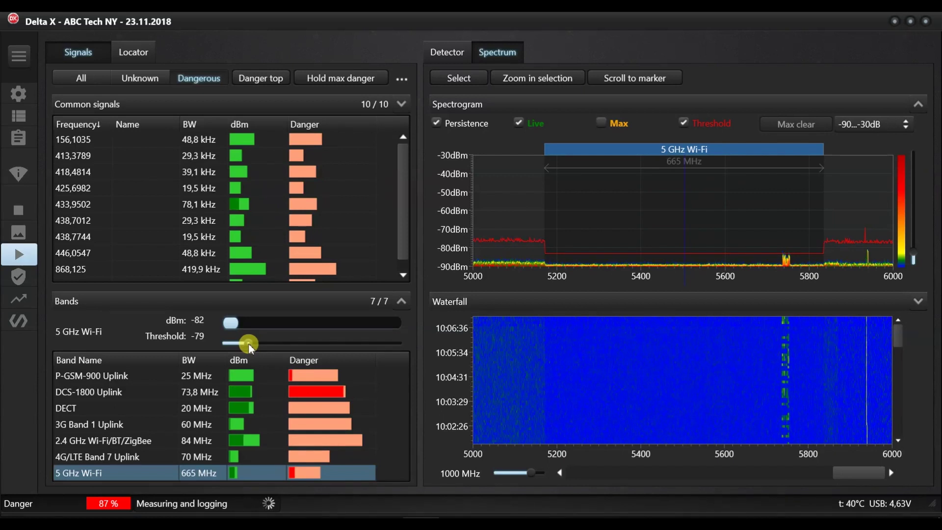
Raise the P-GSM-900 Uplink threshold, then the DCS-1800 Uplink threshold from -84 to -60
{"action": "left_click", "coordinate": [172, 378]}
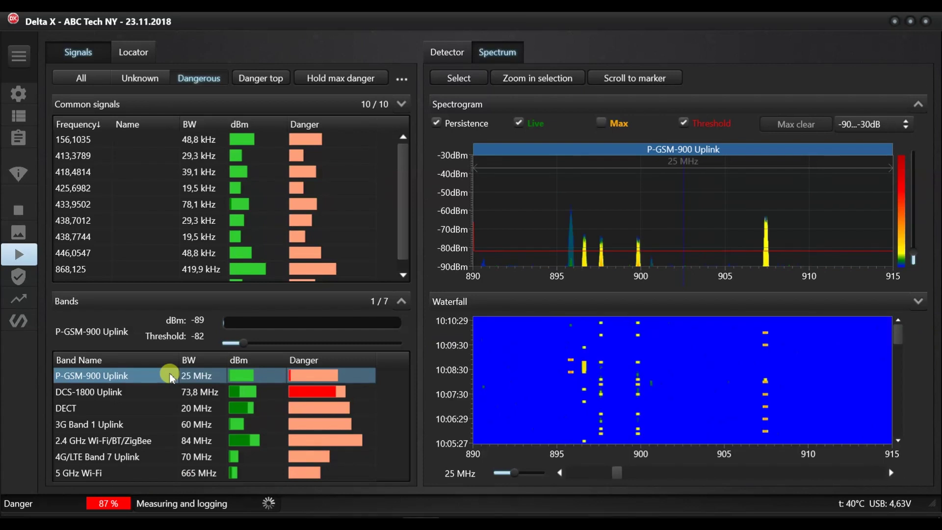
{"action": "left_click_drag", "start_coordinate": [239, 343], "coordinate": [290, 346]}
{"action": "left_click", "coordinate": [139, 392]}
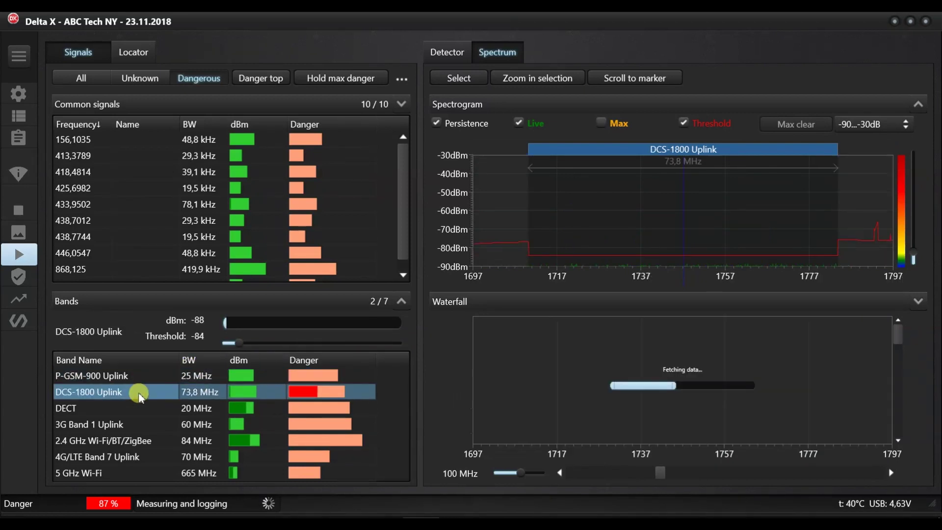
{"action": "left_click", "coordinate": [238, 343]}
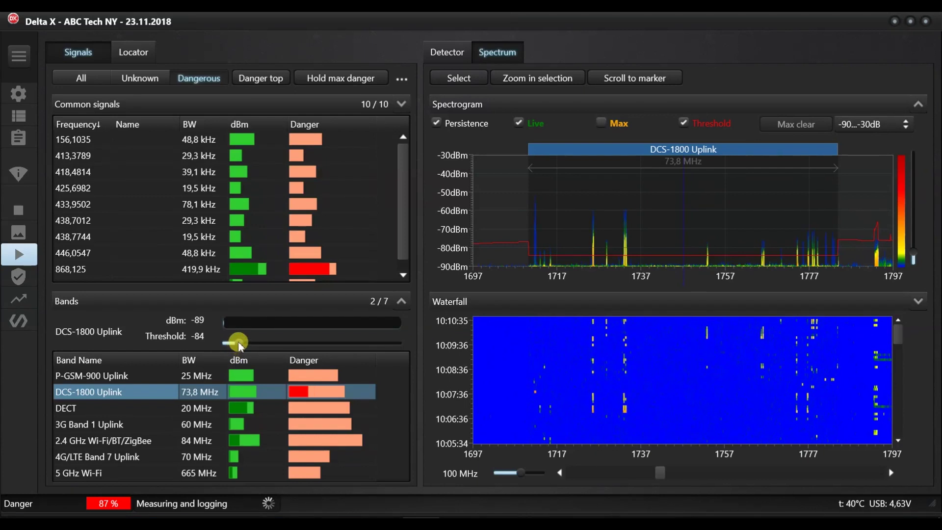
{"action": "left_click_drag", "start_coordinate": [240, 347], "coordinate": [293, 348]}
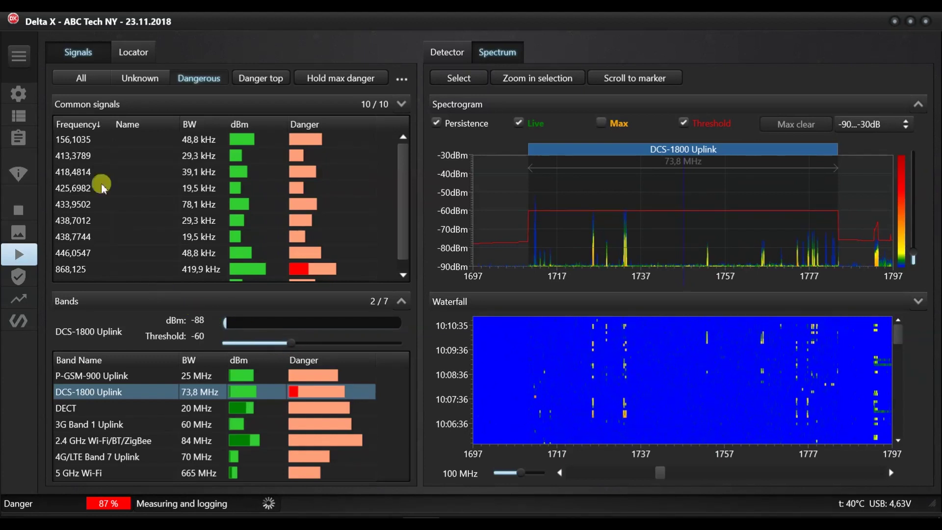
With all signals listed, view P-GSM-900 Downlink and DCS-1800 Downlink, then filter back to Dangerous
{"action": "left_click", "coordinate": [82, 81]}
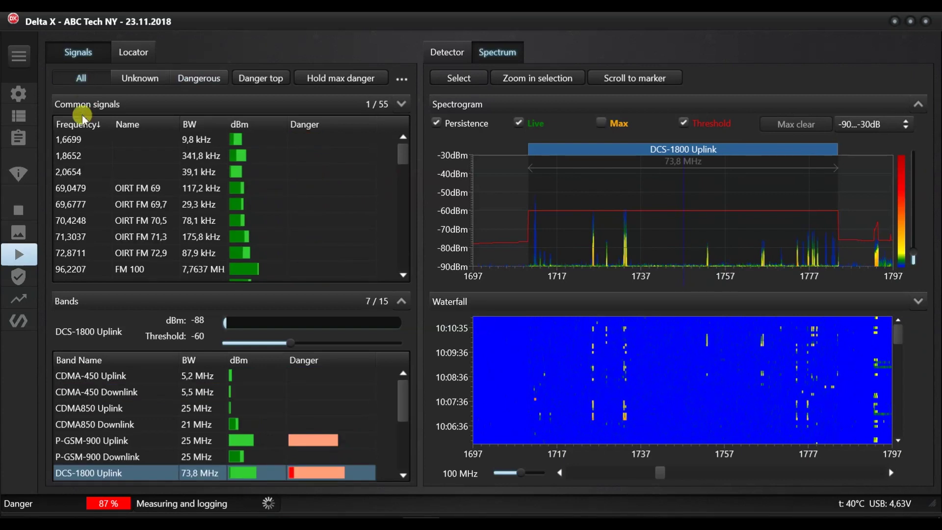
{"action": "left_click", "coordinate": [129, 457]}
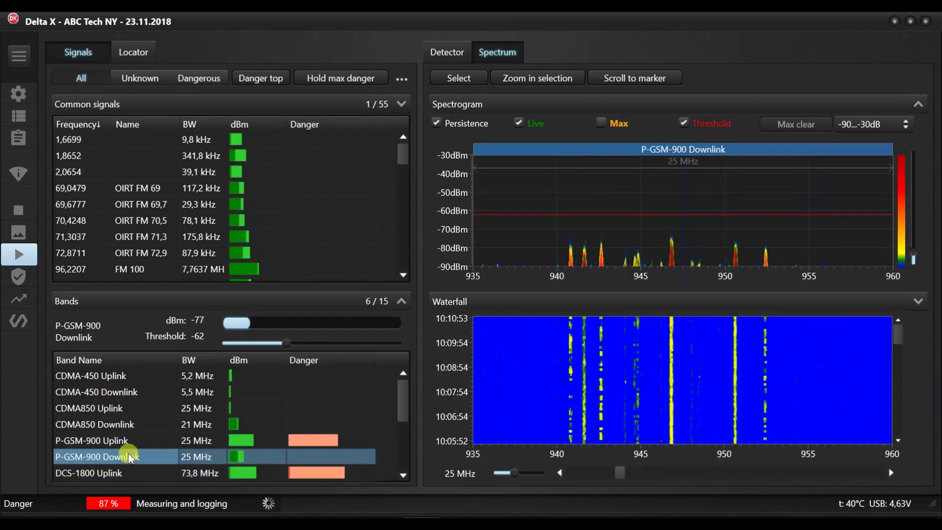
{"action": "scroll", "coordinate": [130, 457], "scroll_direction": "down", "scroll_amount": 1}
{"action": "left_click", "coordinate": [132, 466]}
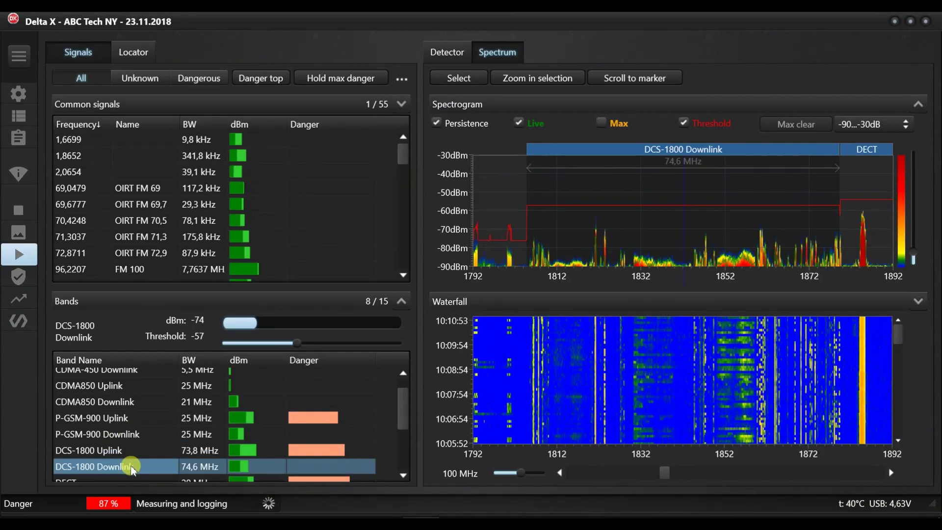
{"action": "left_click", "coordinate": [193, 86]}
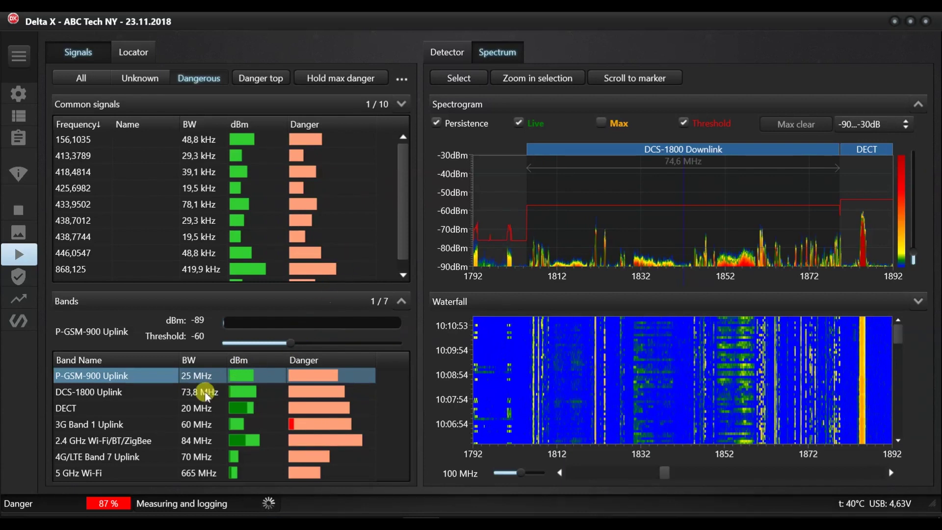
Reset danger for all signals via the Bands context menu and collapse the band controls
{"action": "right_click", "coordinate": [147, 378]}
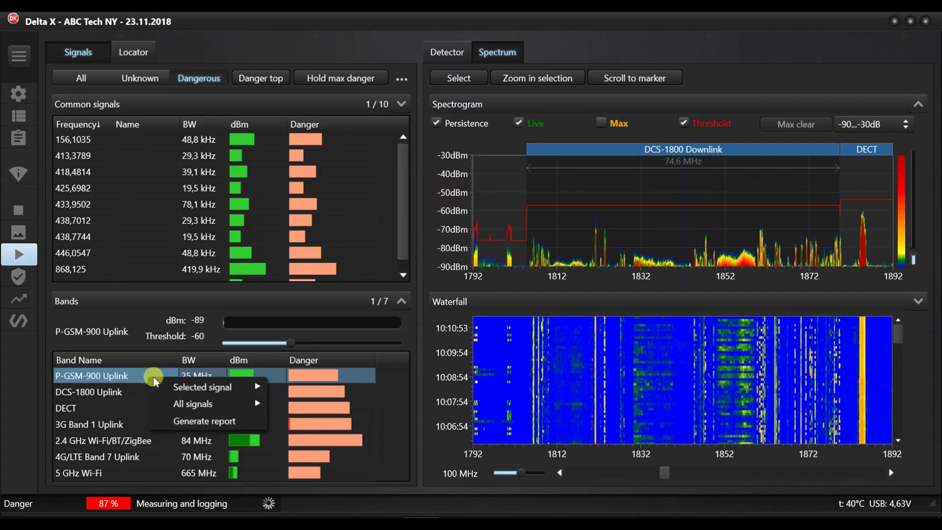
{"action": "left_click", "coordinate": [190, 404]}
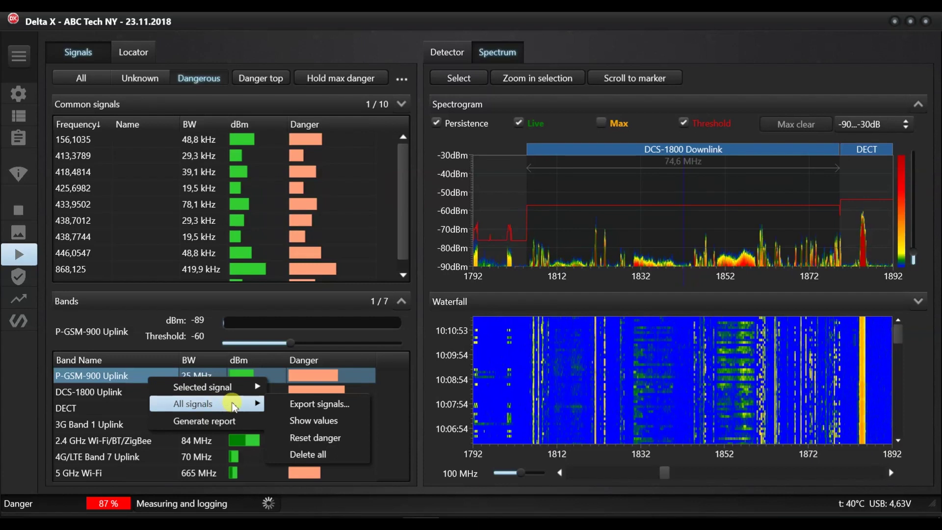
{"action": "left_click", "coordinate": [283, 437]}
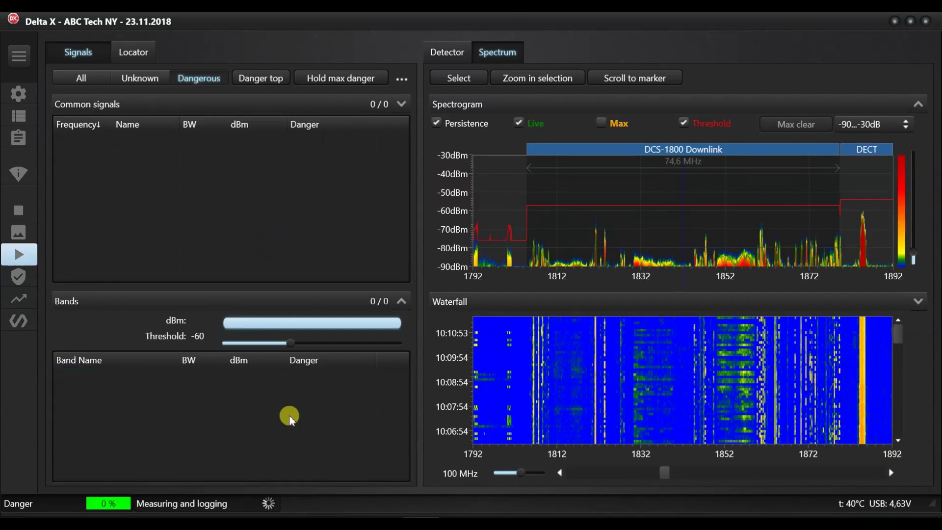
{"action": "left_click", "coordinate": [402, 308]}
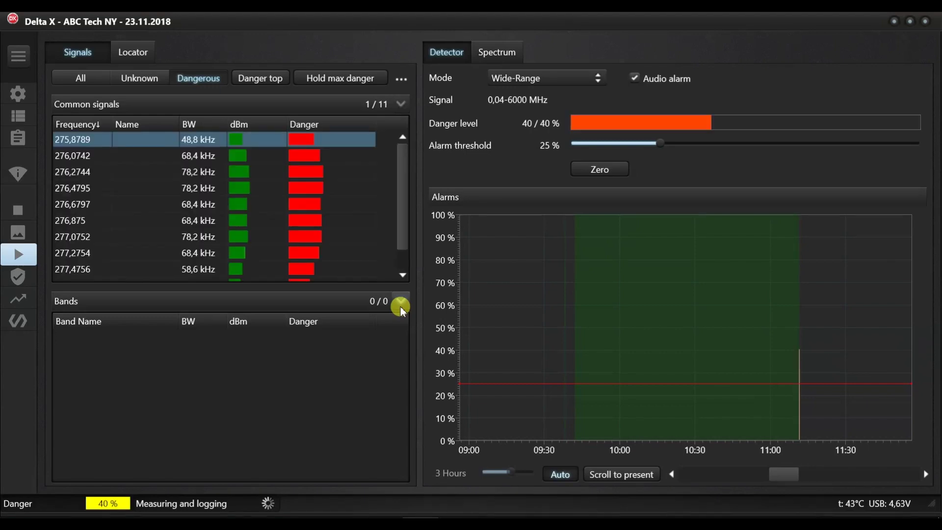
Show the 276,6162 MHz signal's spectrum and widen the span to 10 MHz (271,4–281,4 MHz)
{"action": "left_click", "coordinate": [495, 53]}
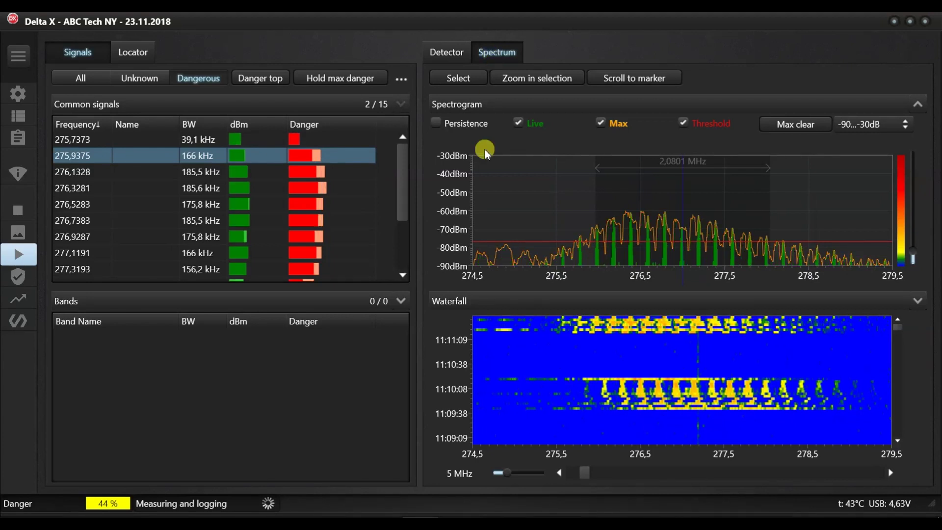
{"action": "left_click_drag", "start_coordinate": [513, 472], "coordinate": [533, 475]}
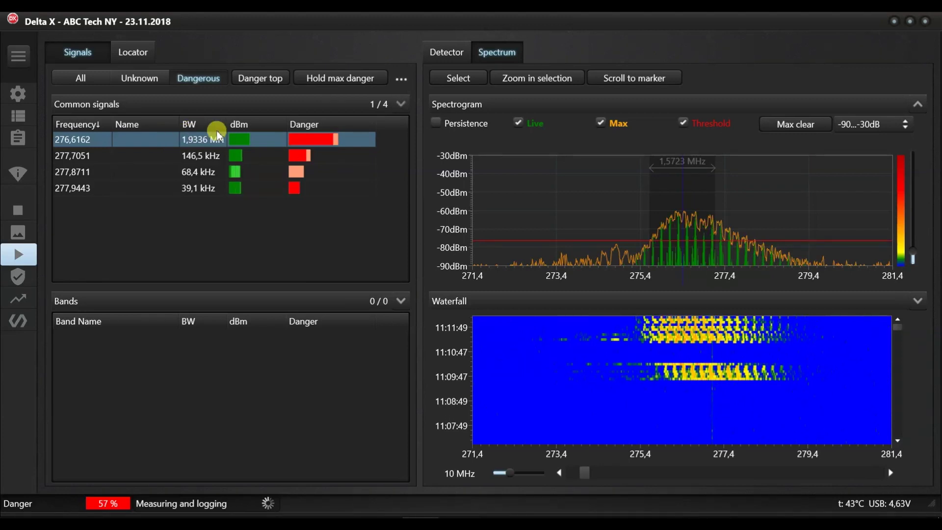
Turn on the persistence display, adjust it, and return to the spectrum view
{"action": "left_click", "coordinate": [438, 123]}
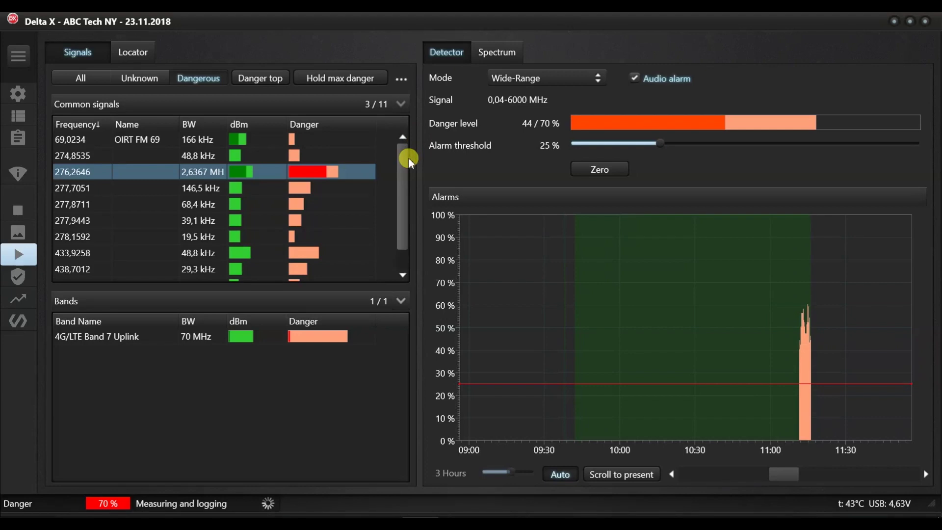
{"action": "mouse_move", "coordinate": [408, 158]}
{"action": "left_mouse_down"}
{"action": "mouse_move", "coordinate": [402, 185]}
{"action": "mouse_move", "coordinate": [402, 157]}
{"action": "left_mouse_up"}
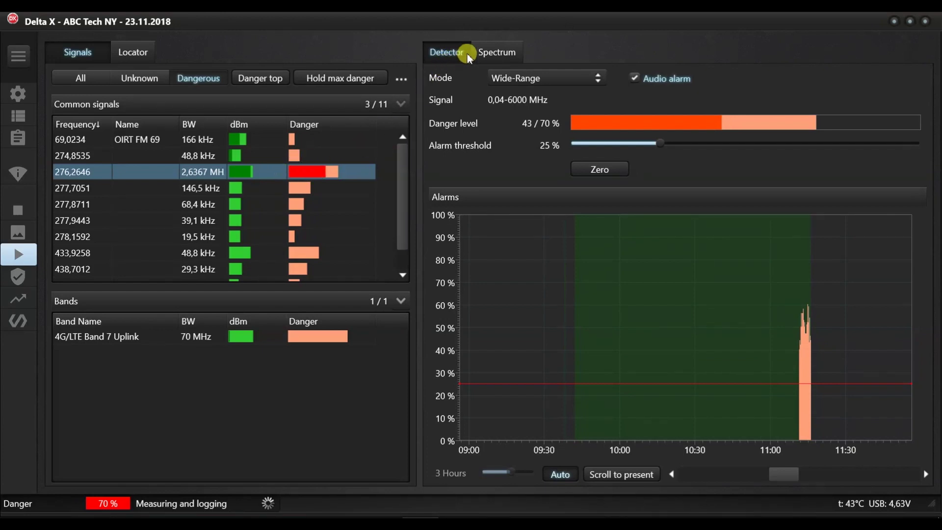
{"action": "left_click", "coordinate": [494, 56]}
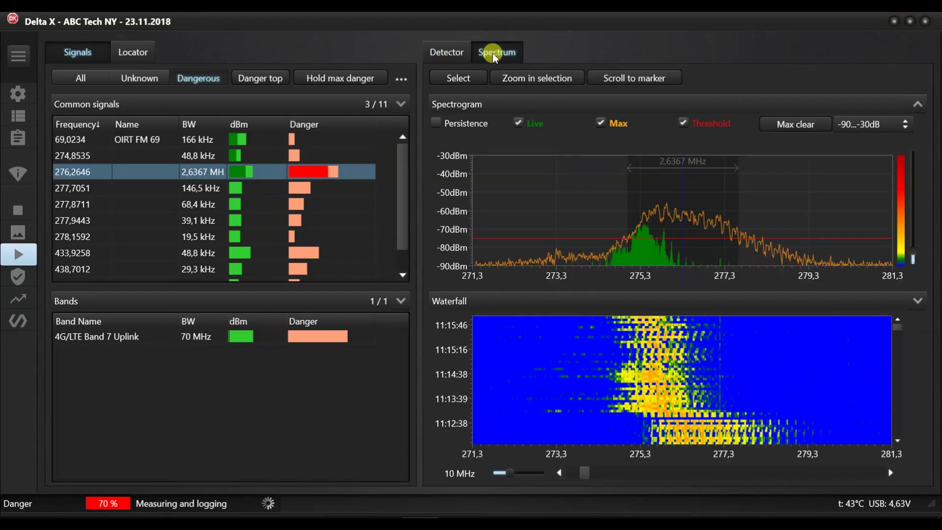
Switch the detector to Signal mode on 276,2646 MHz and zoom the Alarms chart to recent alarms
{"action": "left_click", "coordinate": [449, 52]}
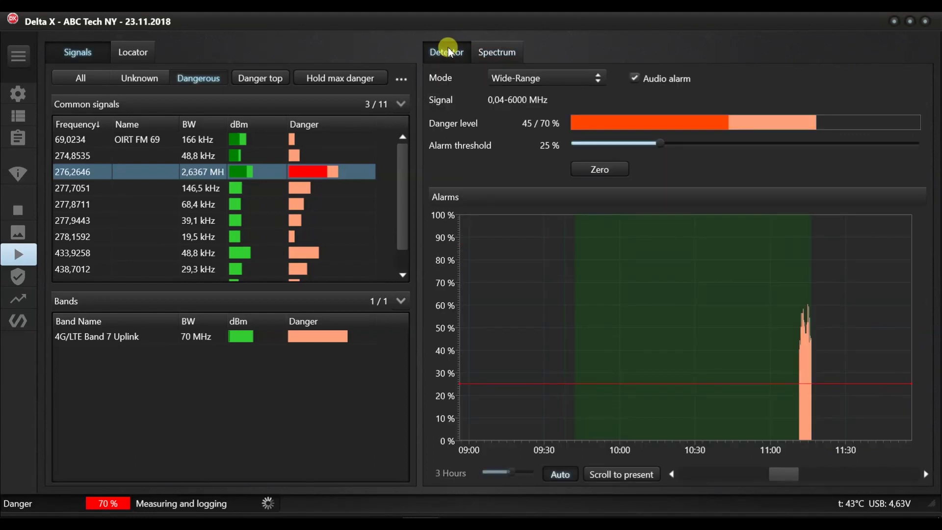
{"action": "left_click", "coordinate": [501, 78]}
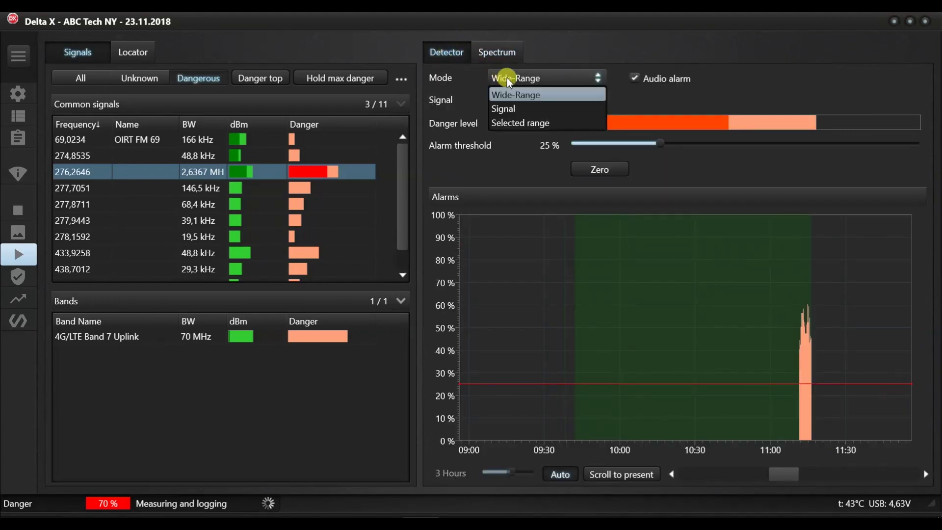
{"action": "left_click", "coordinate": [507, 109]}
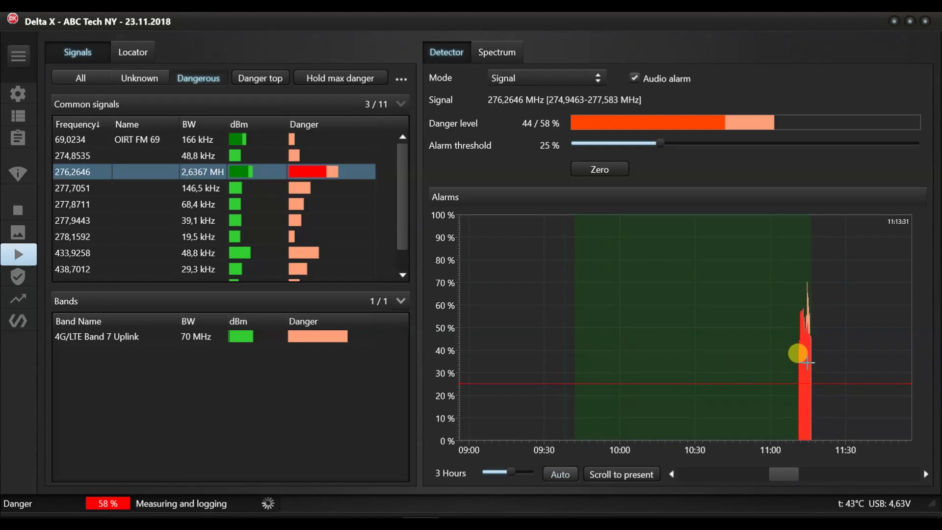
{"action": "scroll", "coordinate": [807, 358], "scroll_direction": "up", "scroll_amount": 2}
{"action": "scroll", "coordinate": [810, 362], "scroll_direction": "up", "scroll_amount": 1}
{"action": "scroll", "coordinate": [805, 362], "scroll_direction": "up", "scroll_amount": 2}
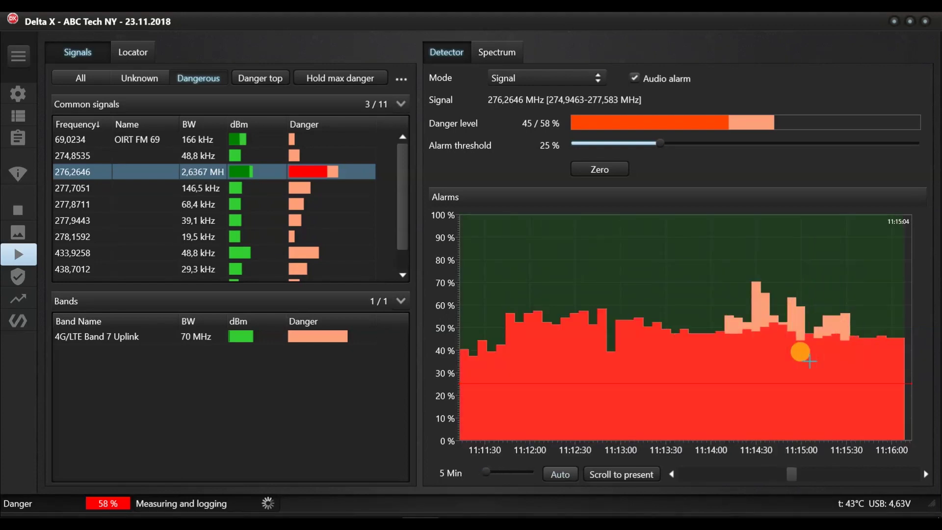
{"action": "scroll", "coordinate": [798, 362], "scroll_direction": "down", "scroll_amount": 2}
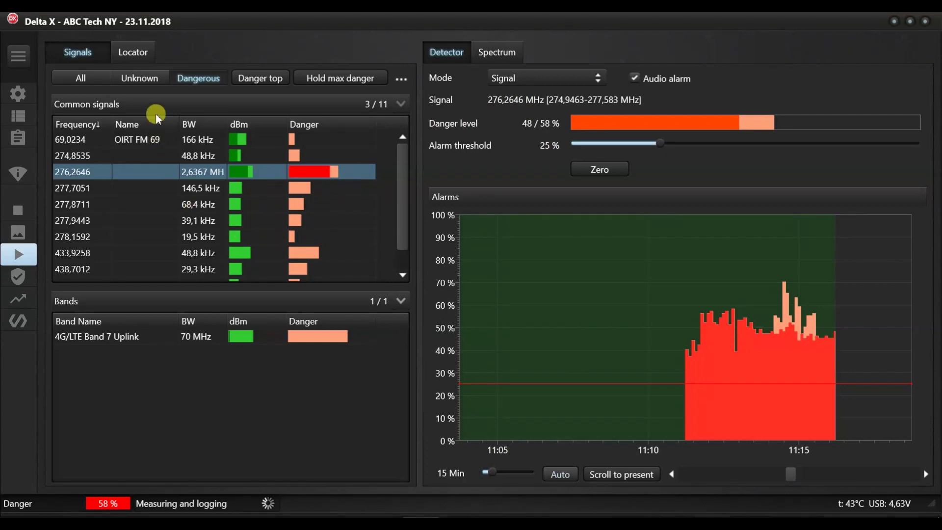
Check the signal on the locator radar, then view spectrum and waterfall for 274,5703 and 276,5234 MHz
{"action": "left_click", "coordinate": [142, 59]}
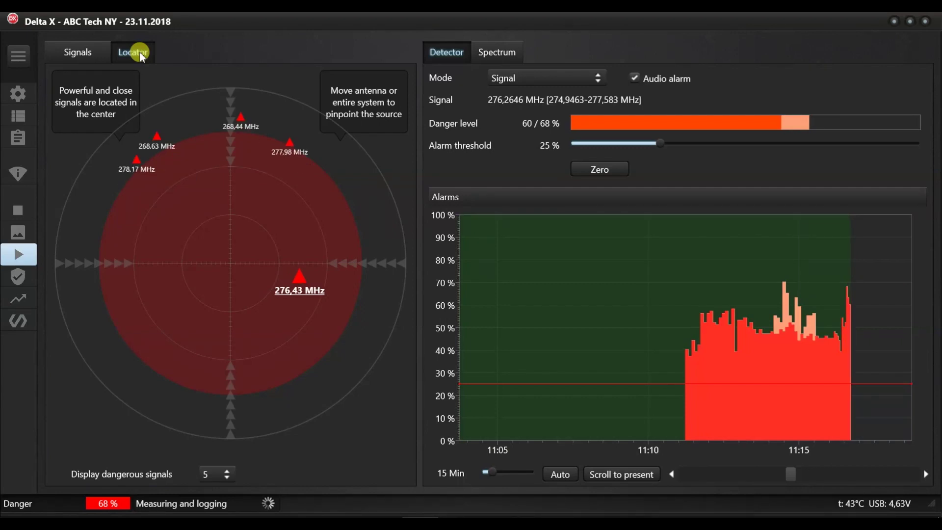
{"action": "left_click", "coordinate": [78, 52]}
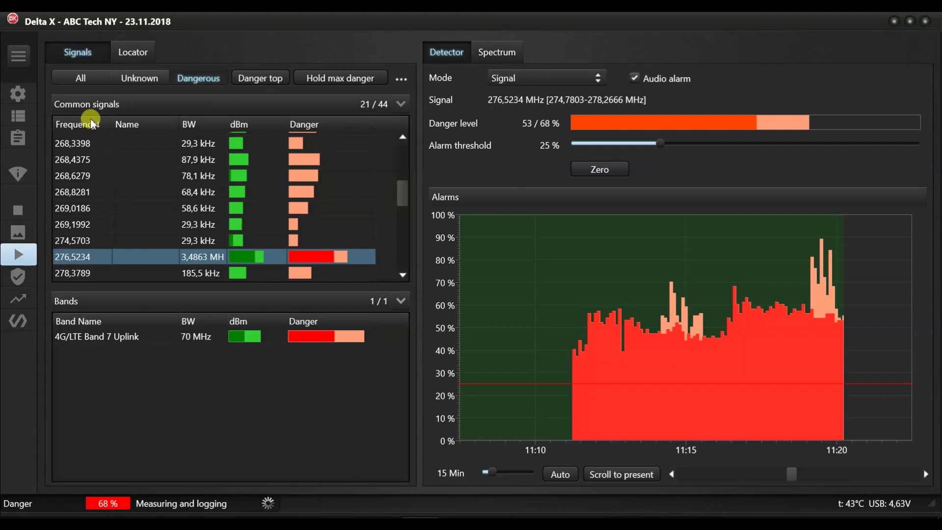
{"action": "left_click", "coordinate": [90, 240]}
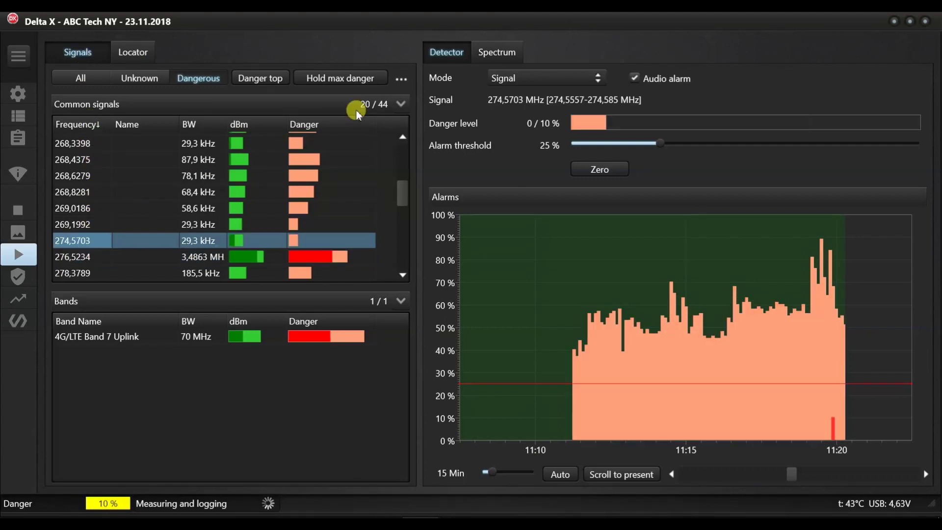
{"action": "left_click", "coordinate": [481, 55]}
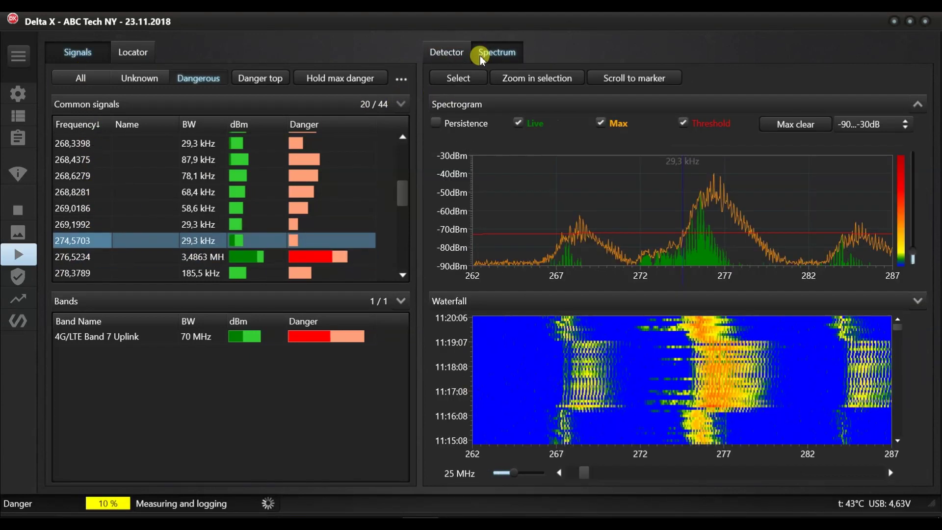
{"action": "left_click", "coordinate": [100, 259]}
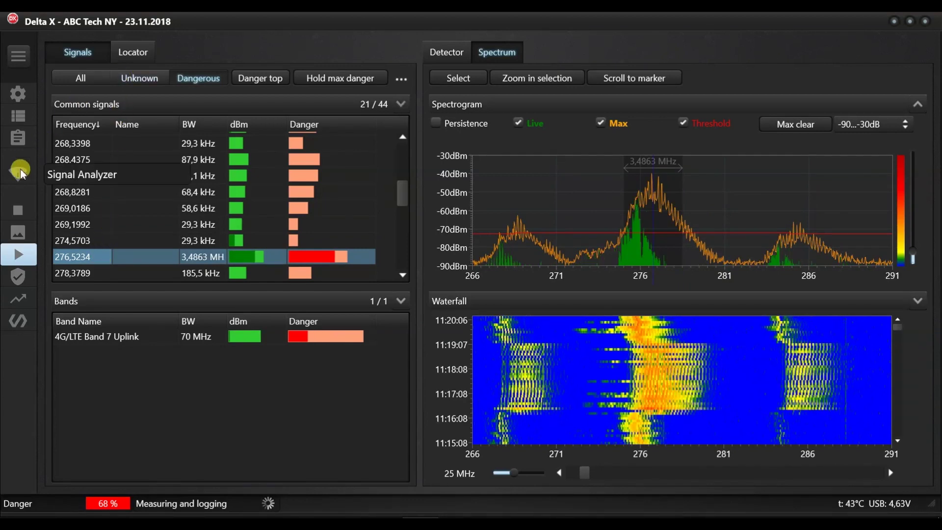
{"action": "left_click", "coordinate": [15, 73]}
Send the 276,5234 MHz signal to Signal Analyzer and show its detector readings and locator radar position
{"action": "left_click", "coordinate": [18, 55]}
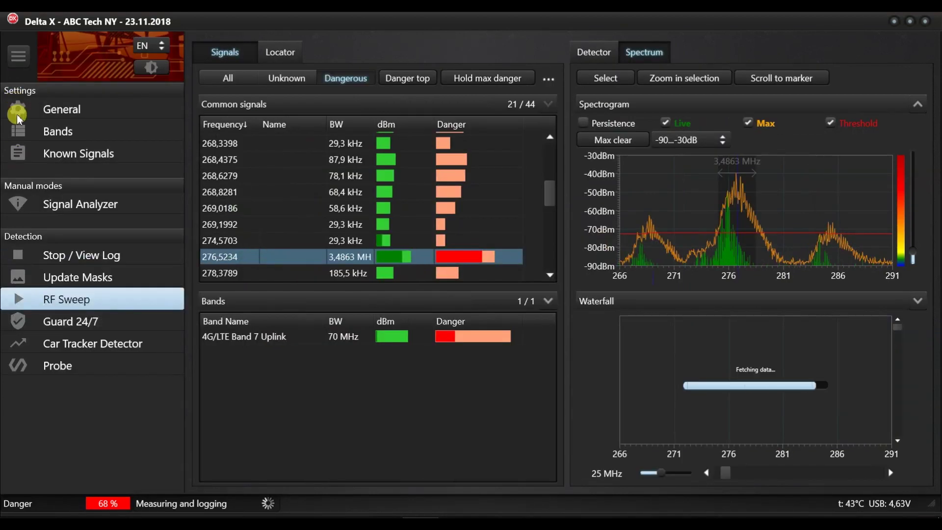
{"action": "left_click", "coordinate": [34, 203]}
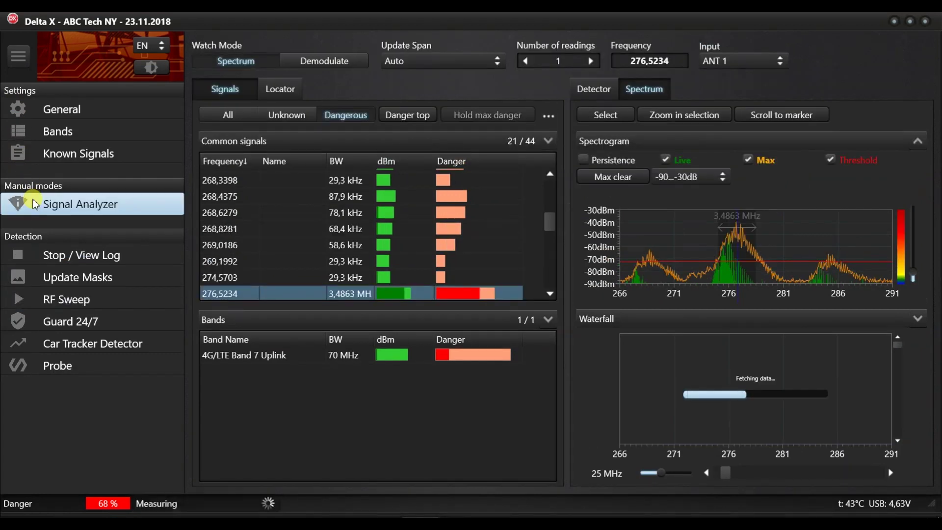
{"action": "left_click", "coordinate": [20, 57]}
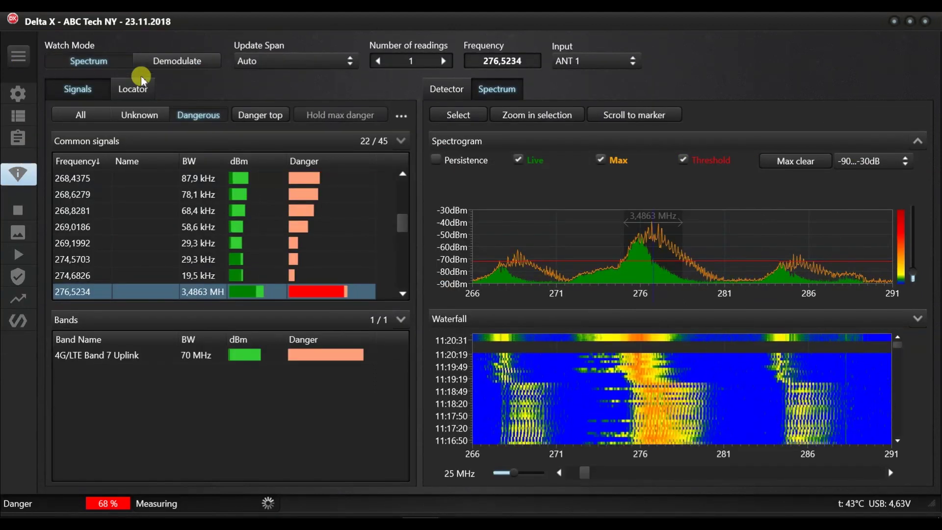
{"action": "left_click", "coordinate": [434, 87]}
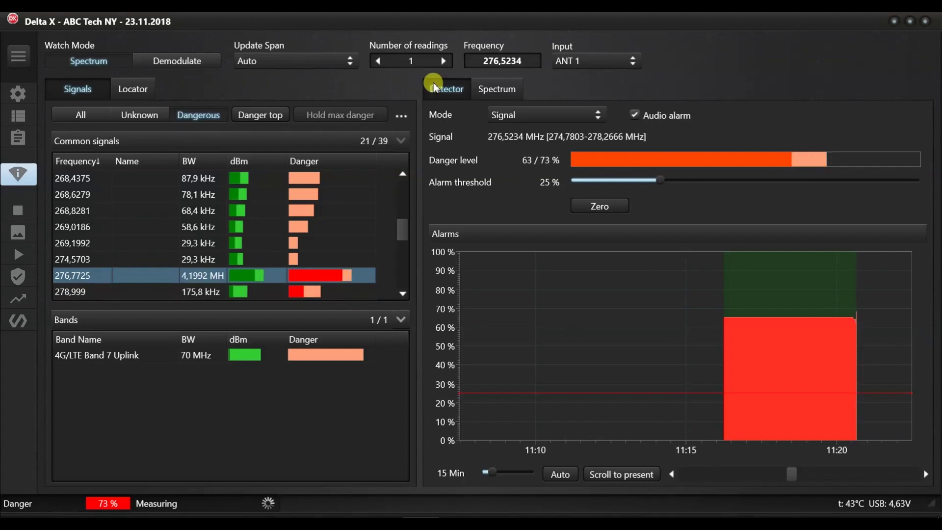
{"action": "left_click", "coordinate": [134, 89]}
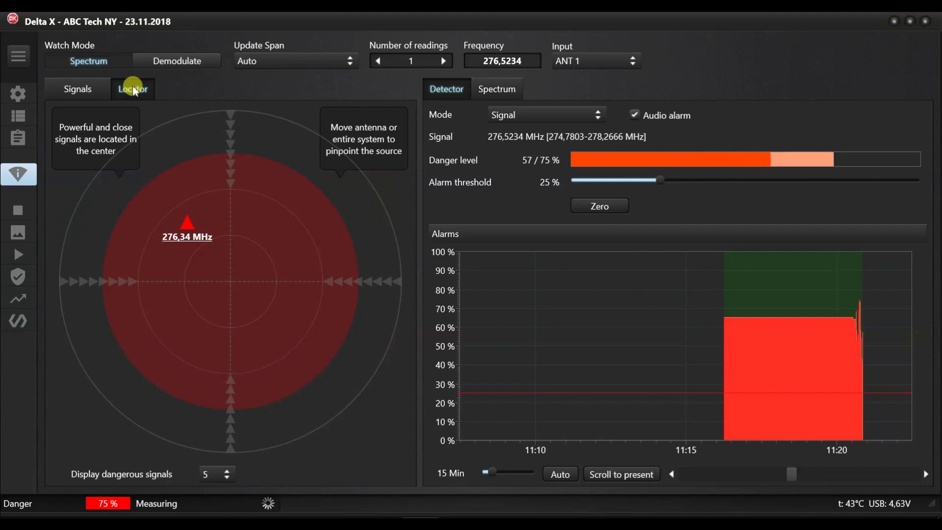
Hide the spectrogram options to enlarge the graph, then select the DCS-1800 Uplink band at 1747,1 MHz
{"action": "left_click", "coordinate": [494, 92]}
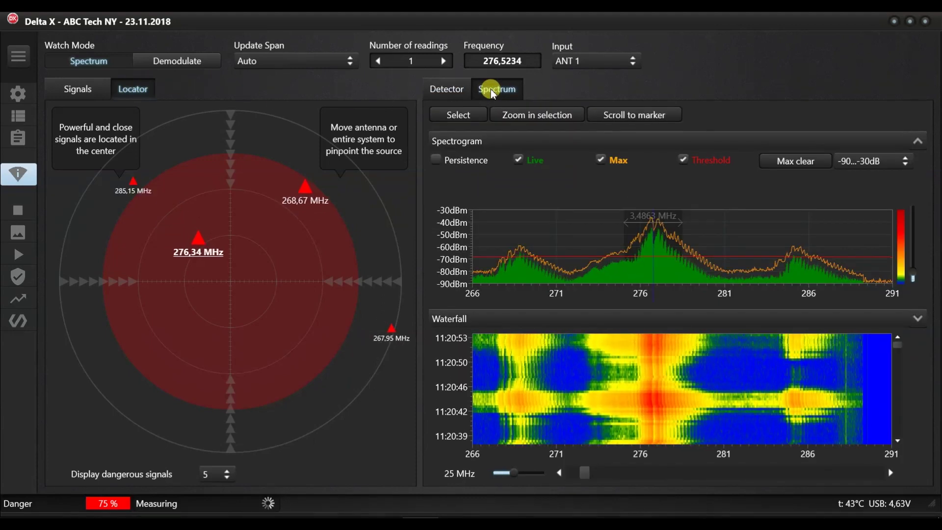
{"action": "left_click", "coordinate": [569, 139]}
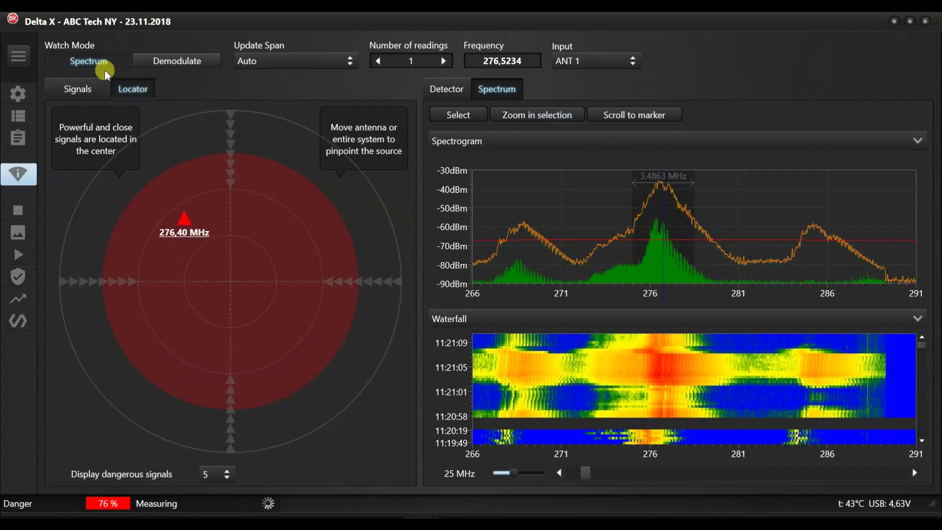
{"action": "left_click", "coordinate": [80, 87]}
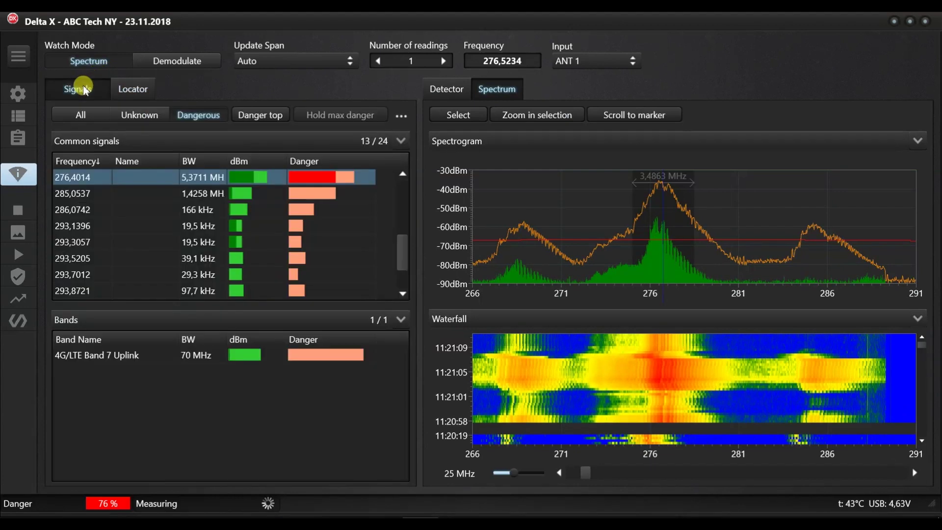
{"action": "left_click", "coordinate": [102, 358]}
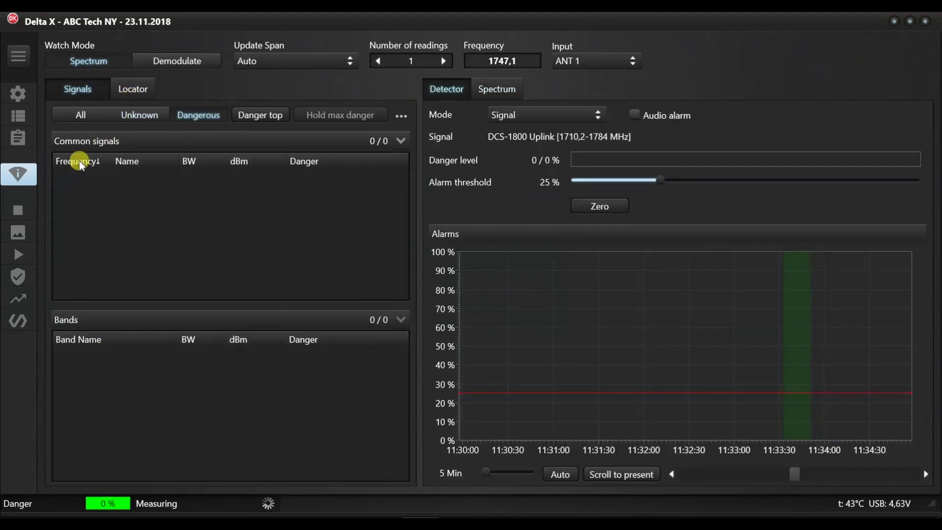
Start a fresh RF Sweep over the wide 0,04–6000 MHz range
{"action": "left_click", "coordinate": [22, 254]}
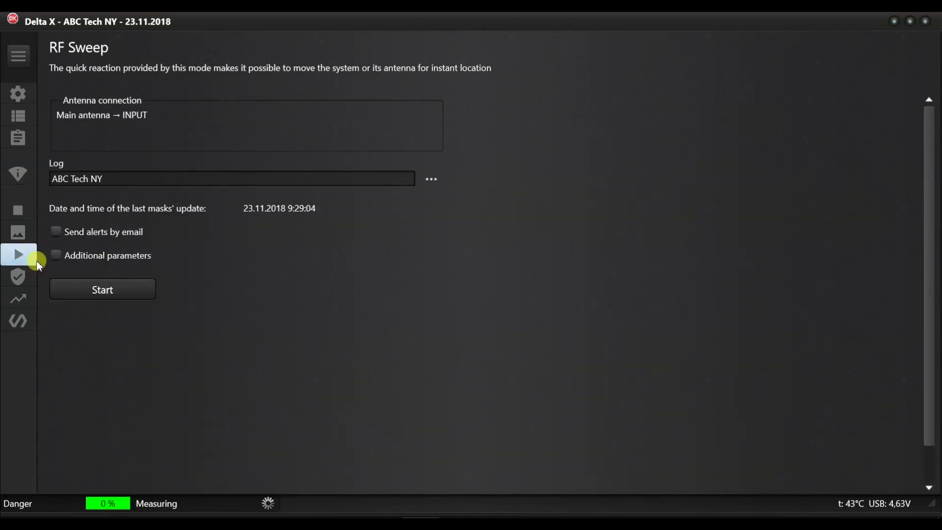
{"action": "left_click", "coordinate": [97, 291]}
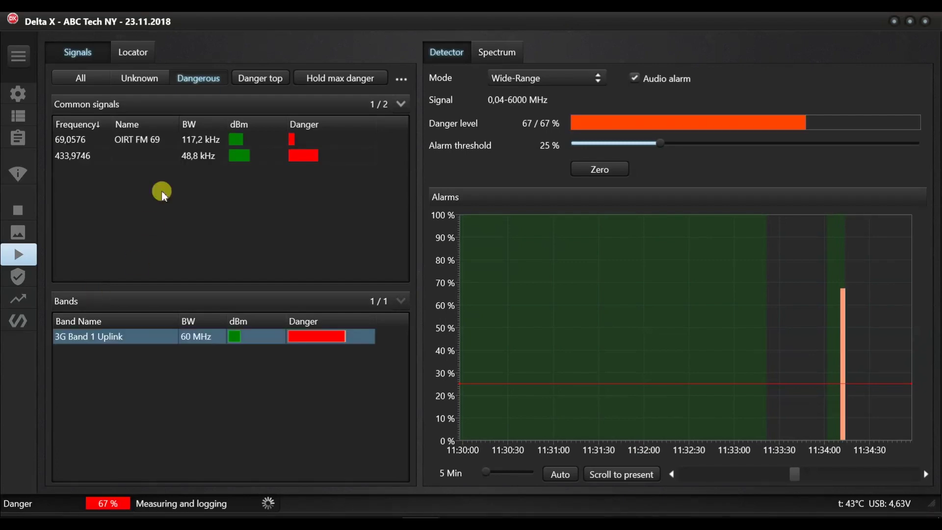
Compare the 3G Band 1 Uplink and DCS-1800 Uplink spectra, then plot DCS-1800 Uplink on the locator
{"action": "left_click", "coordinate": [133, 52]}
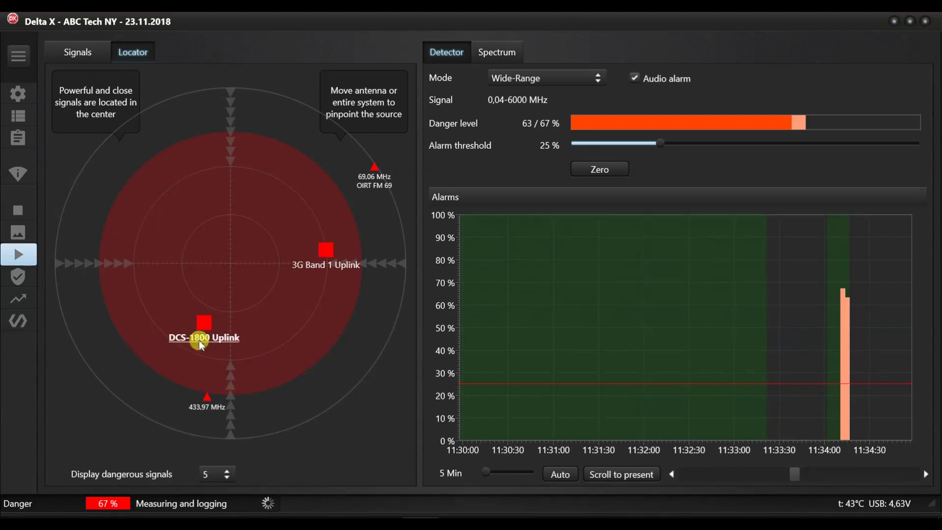
{"action": "left_click", "coordinate": [495, 54]}
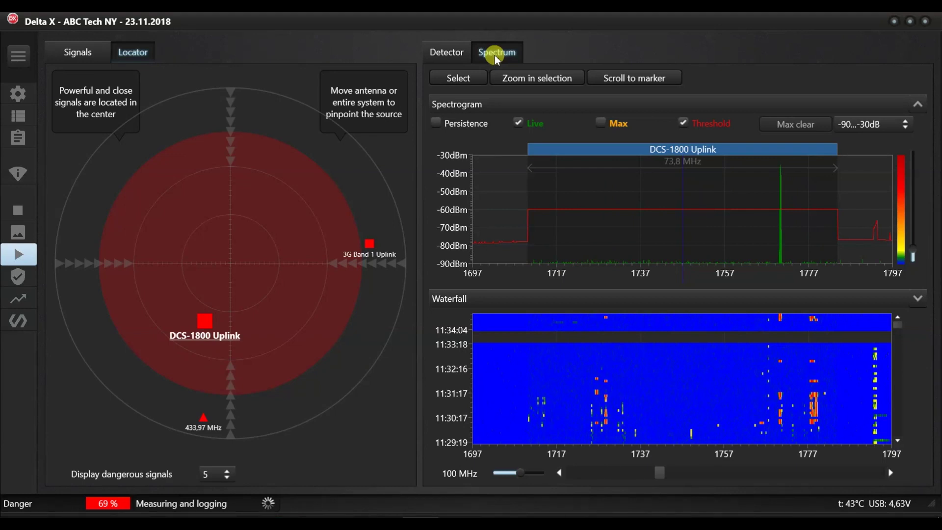
{"action": "left_click", "coordinate": [74, 52]}
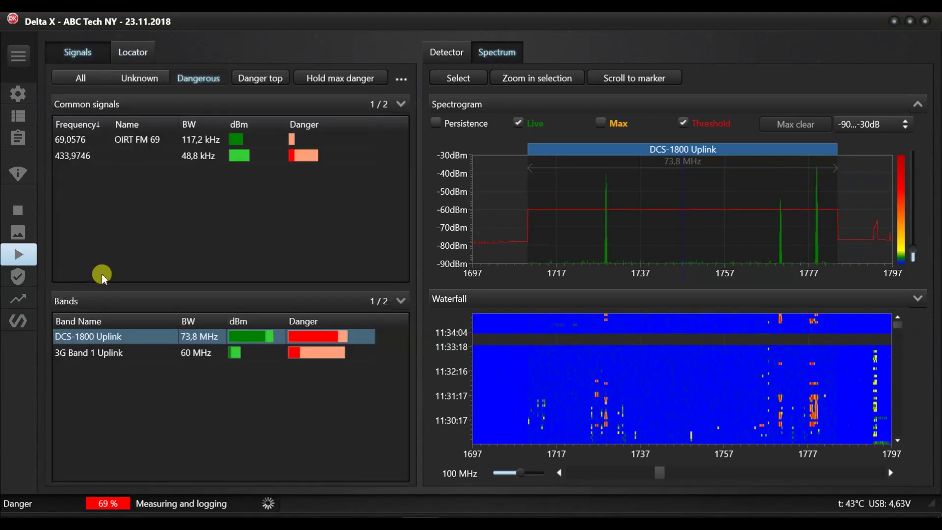
{"action": "left_click", "coordinate": [96, 354]}
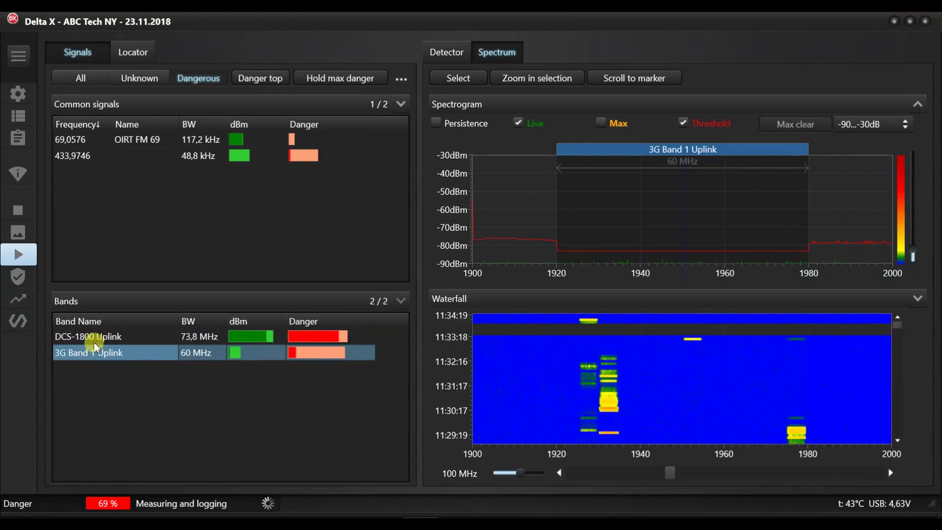
{"action": "left_click", "coordinate": [95, 338]}
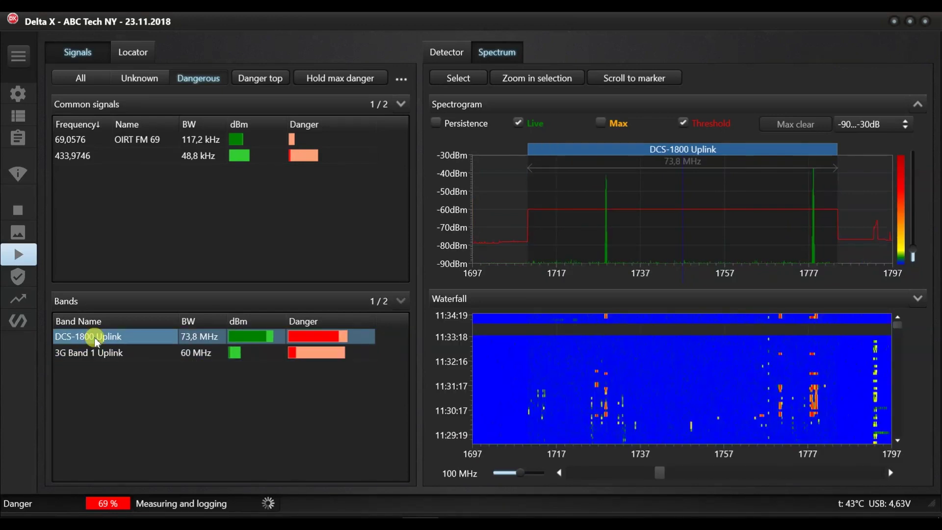
{"action": "left_click", "coordinate": [132, 55]}
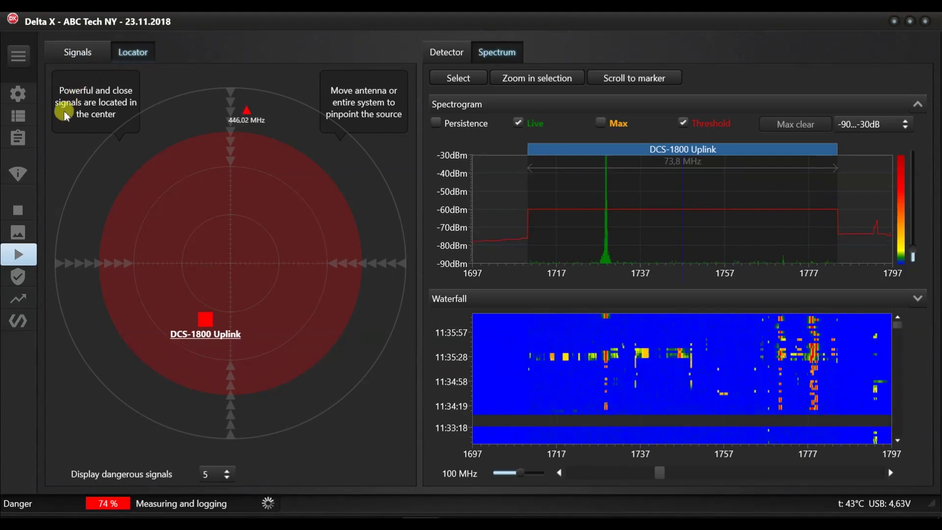
Open the DCS-1800 Uplink band in Signal Analyzer, tuned to 1747,1 MHz on ANT 1
{"action": "left_click", "coordinate": [18, 174]}
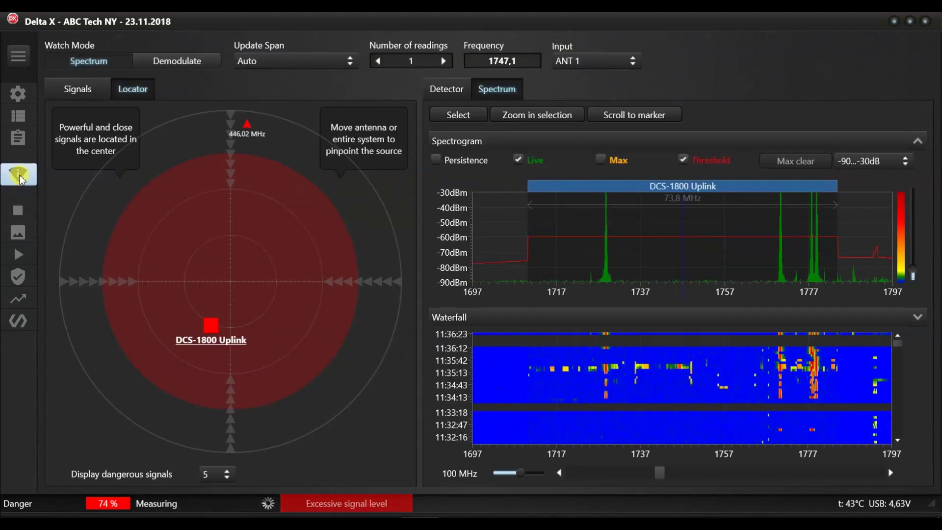